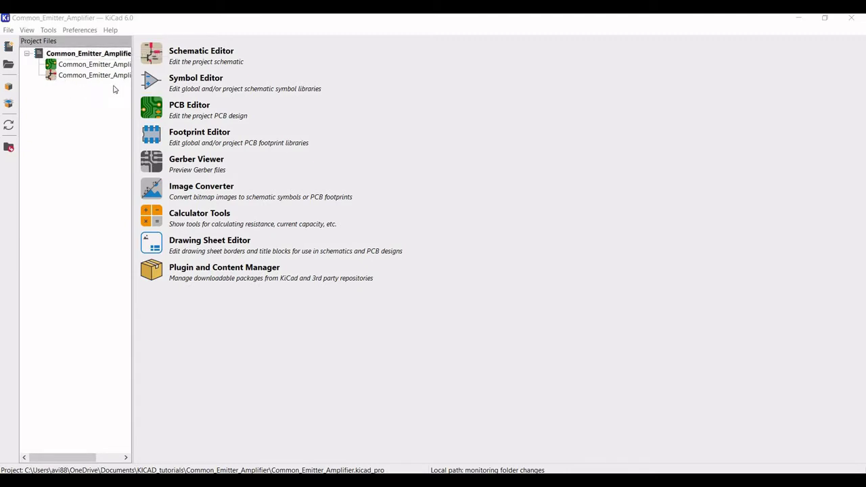
- Open the Common_Emitter_Amplifier project's schematic for editing
double_click(83, 76)
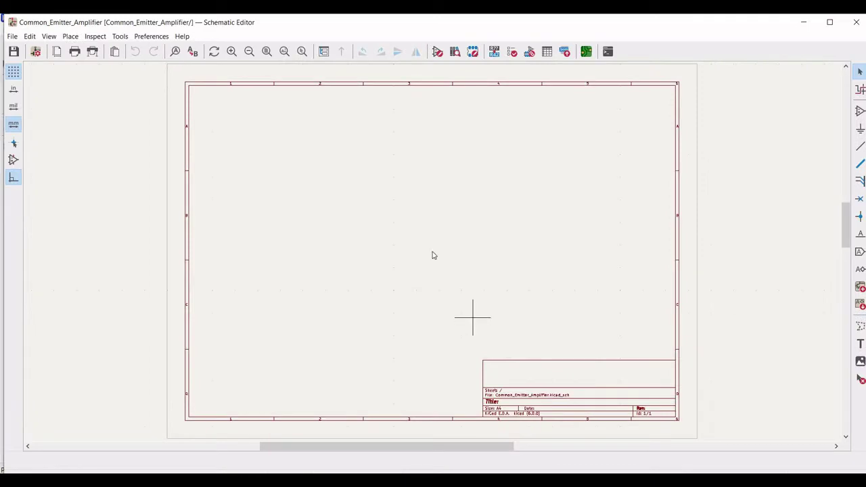
scroll(431, 253, "up", 2)
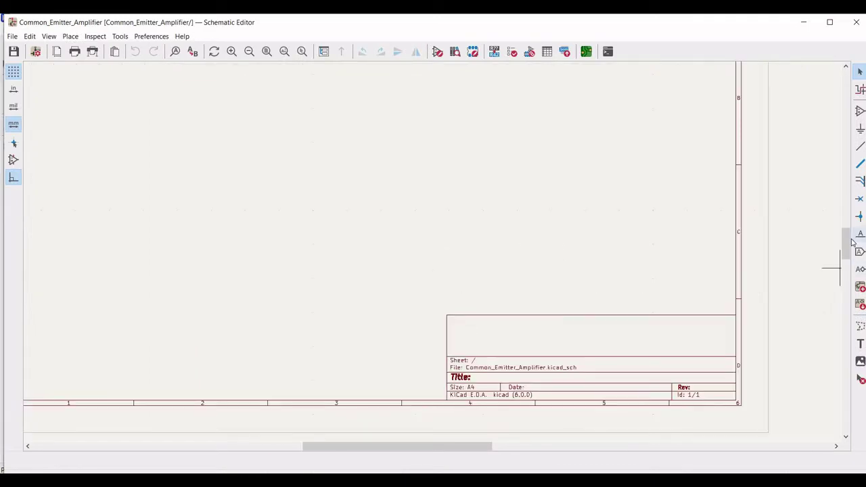
left_click_drag(849, 243, 846, 223)
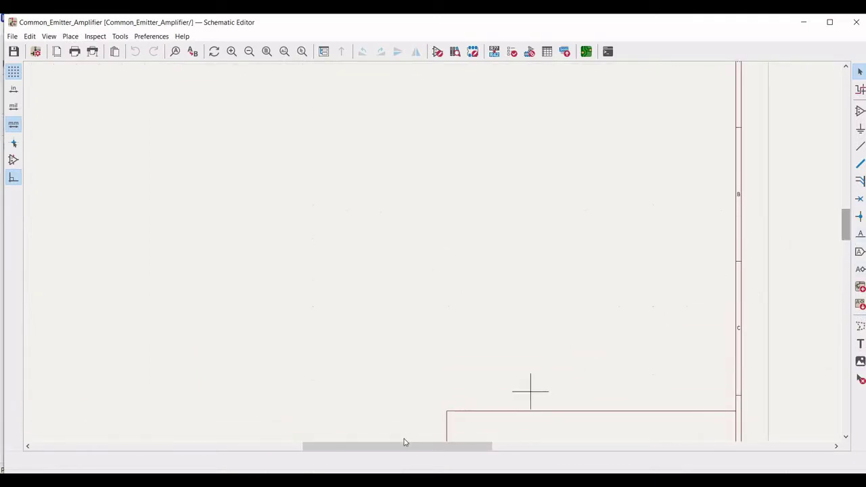
left_click_drag(396, 451, 383, 451)
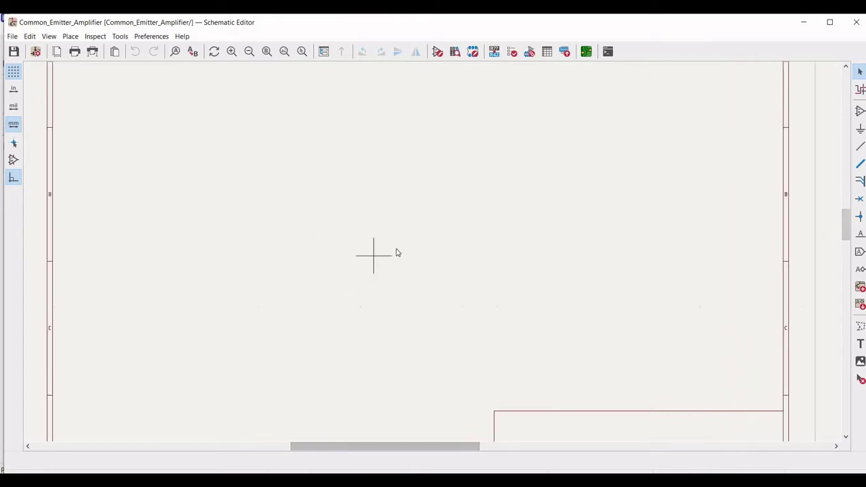
scroll(433, 255, "up", 2)
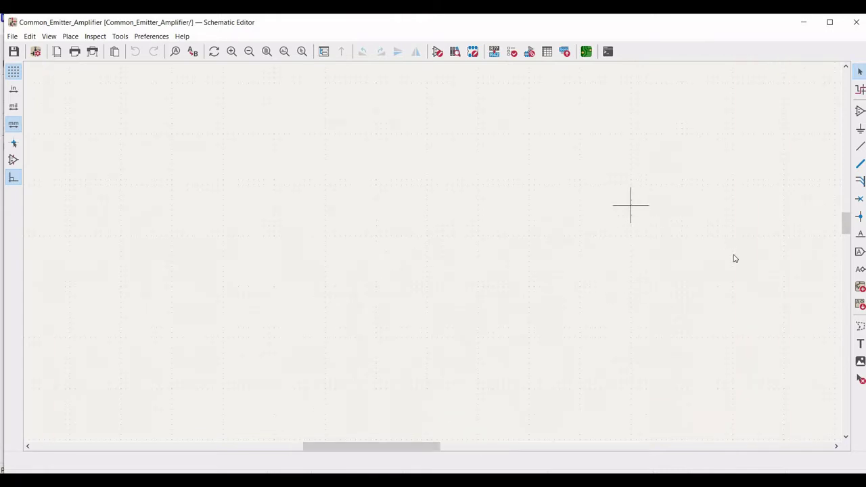
- Place a BC107 transistor from the Transistor_BJT library in the middle of the empty schematic area
left_click(857, 115)
left_click(622, 112)
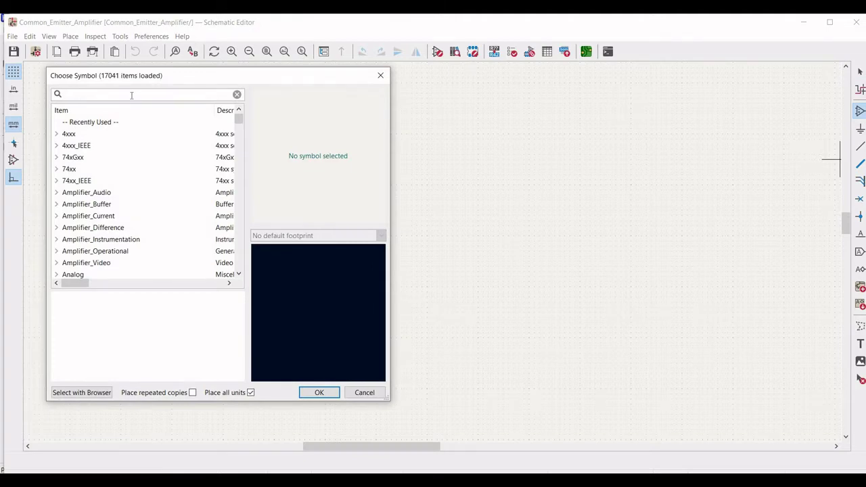
type("b")
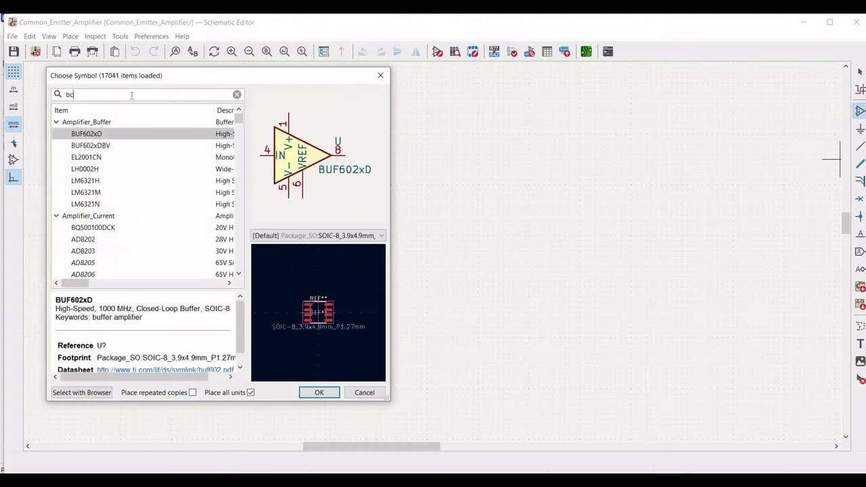
type("c107")
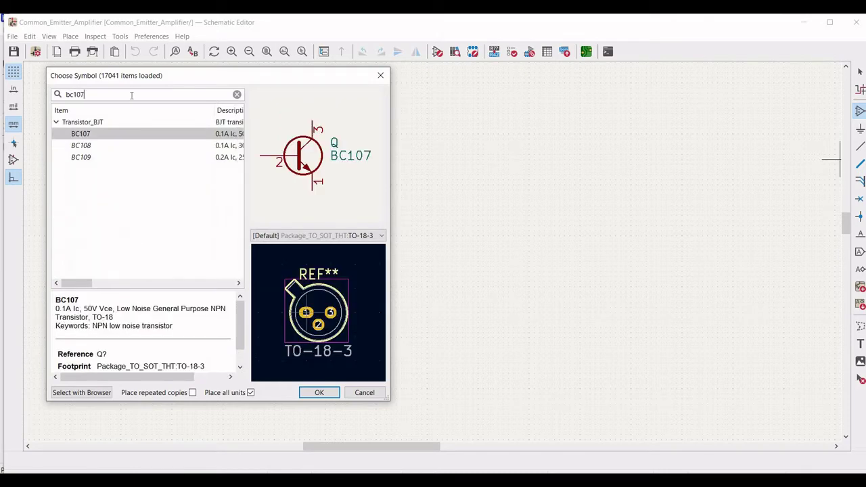
left_click(130, 137)
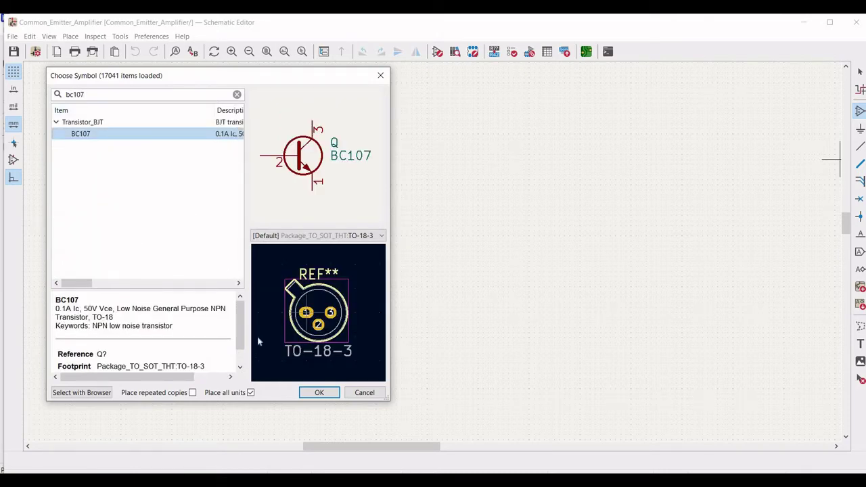
left_click(319, 394)
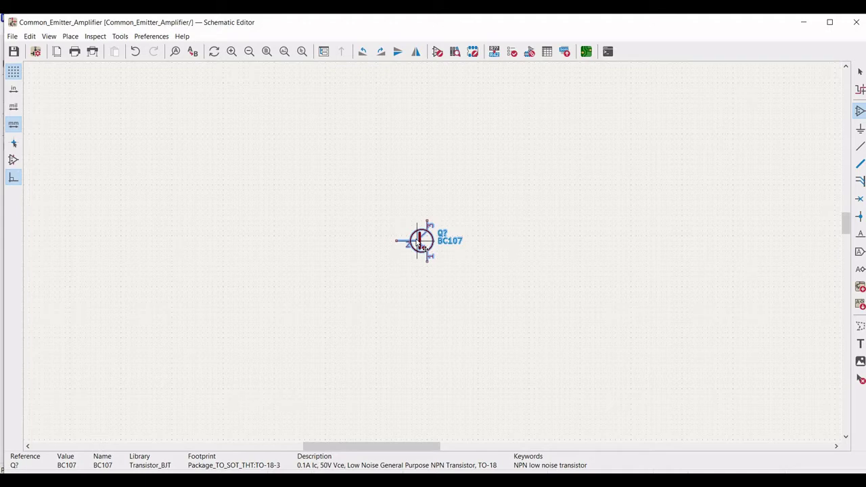
left_click(421, 247)
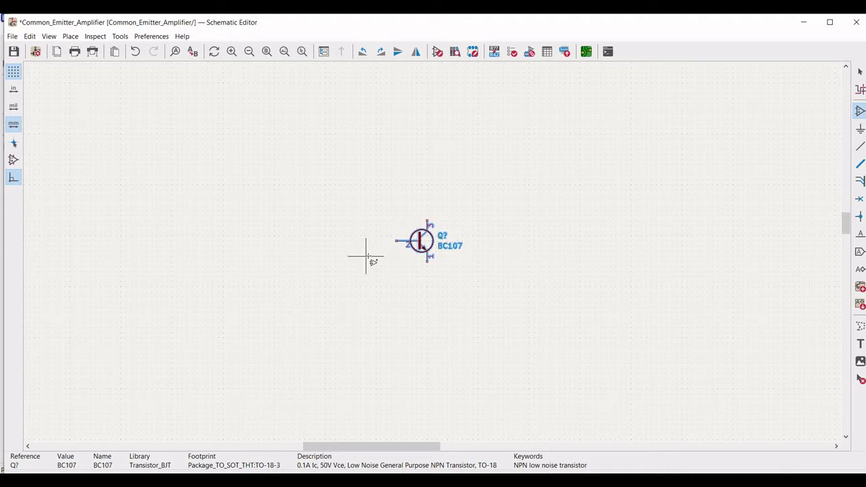
- Set the BC107 transistor's reference designator to Q1 in its symbol properties
right_click(420, 242)
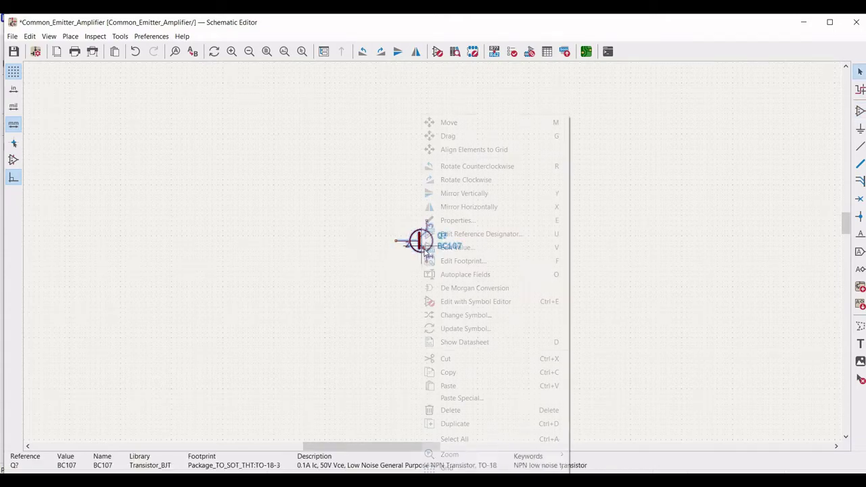
left_click(439, 225)
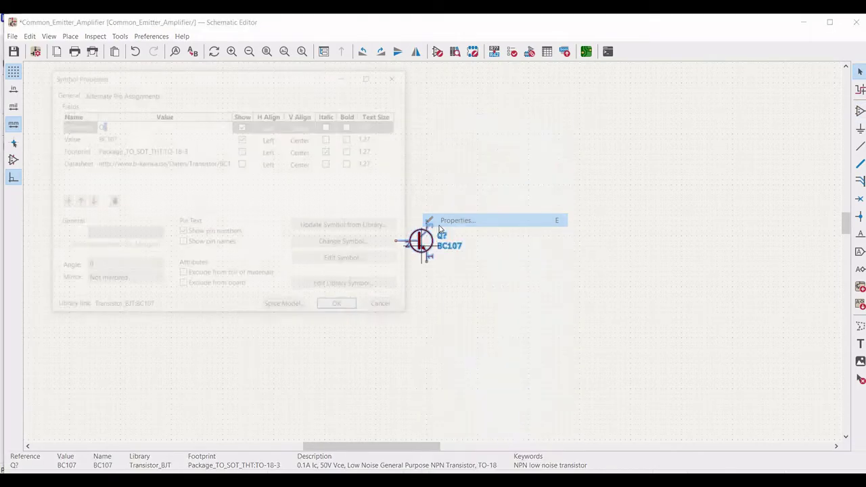
type("1")
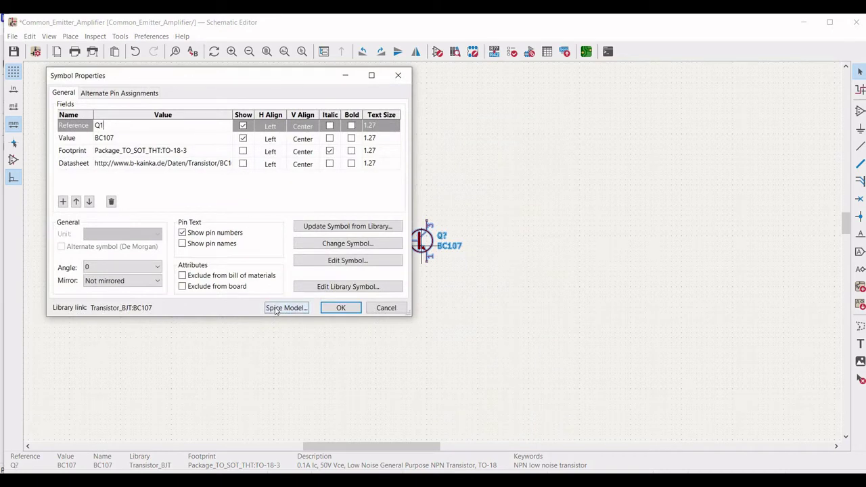
- Load the BJT1_model library from the KICAD_tutorials Models folder as the transistor's SPICE model library
left_click(284, 308)
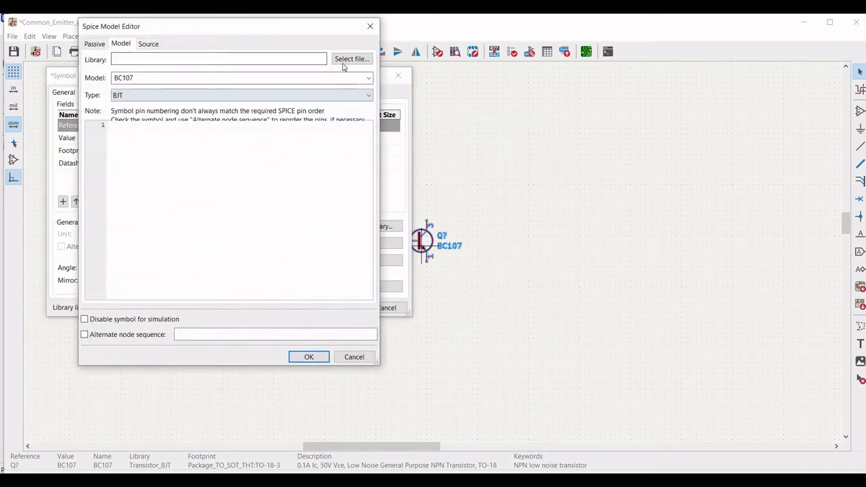
left_click(346, 60)
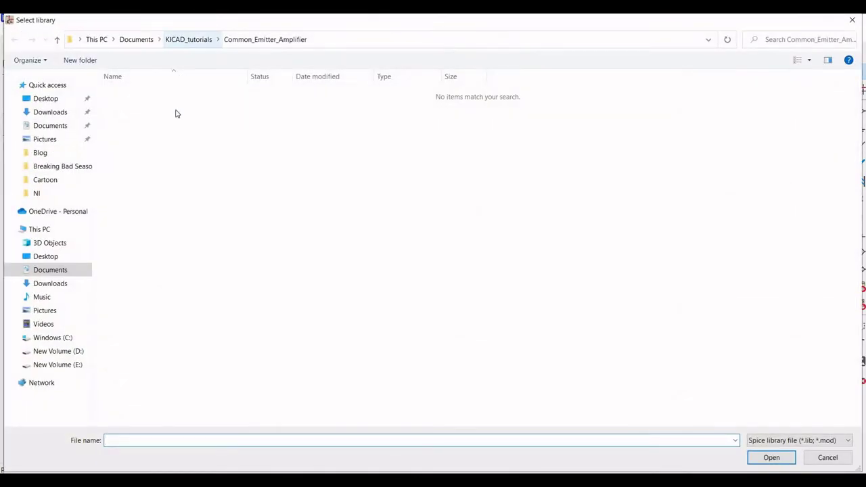
left_click(188, 39)
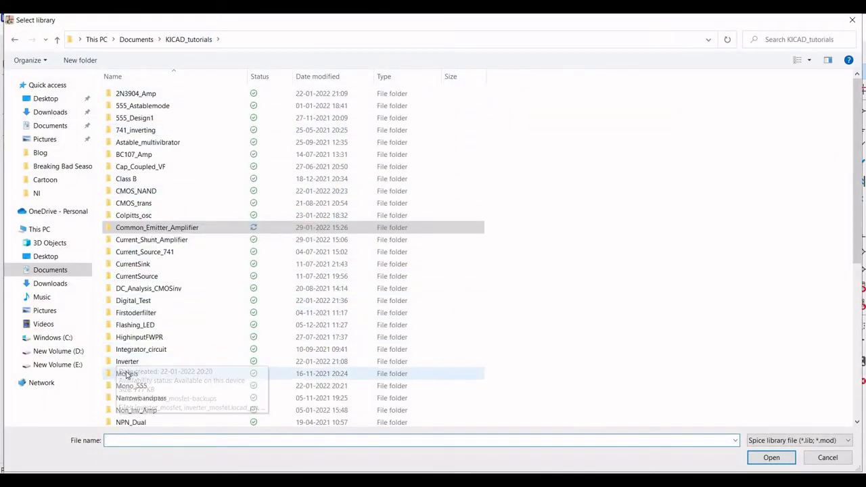
double_click(127, 374)
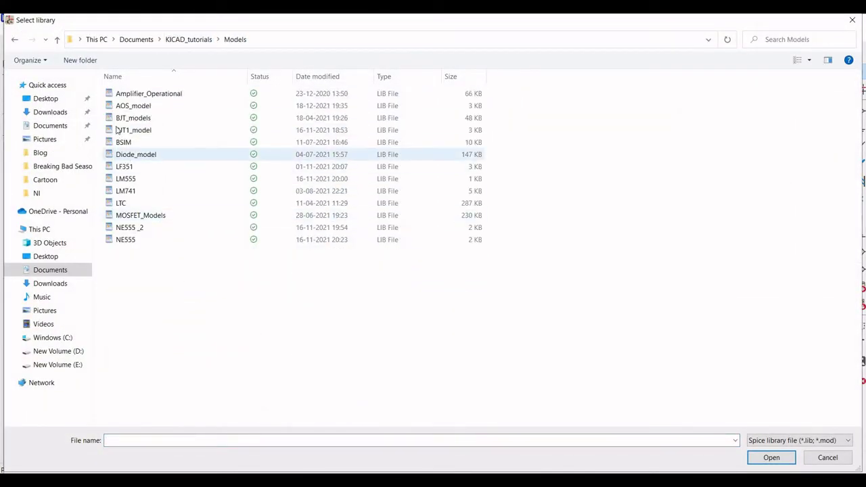
left_click(128, 130)
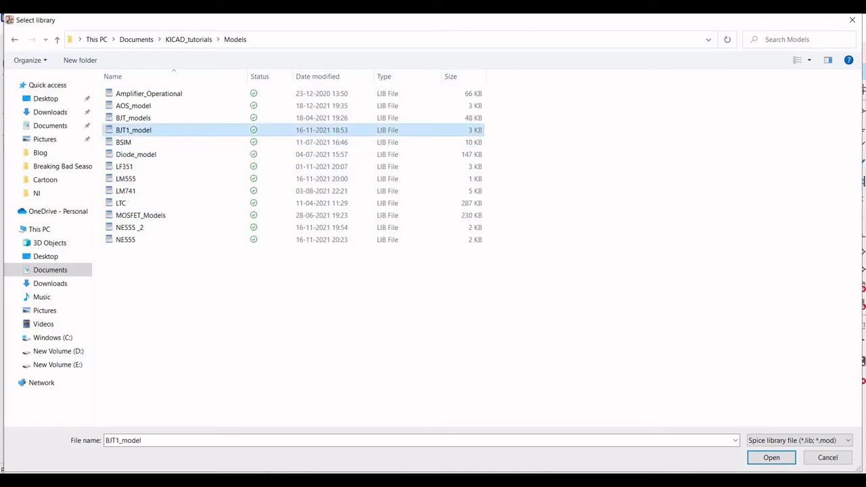
left_click(771, 457)
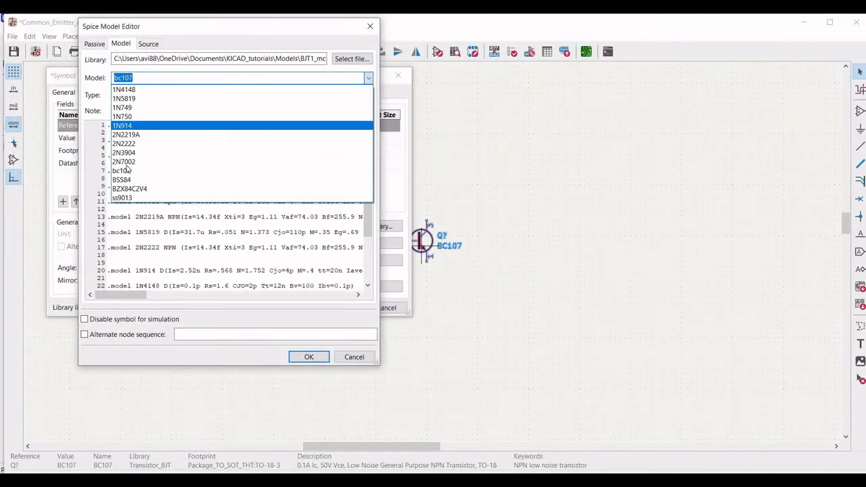
- Choose the bc107 SPICE model with the alternate node sequence 3 2 1 and apply the transistor's properties
left_click(123, 170)
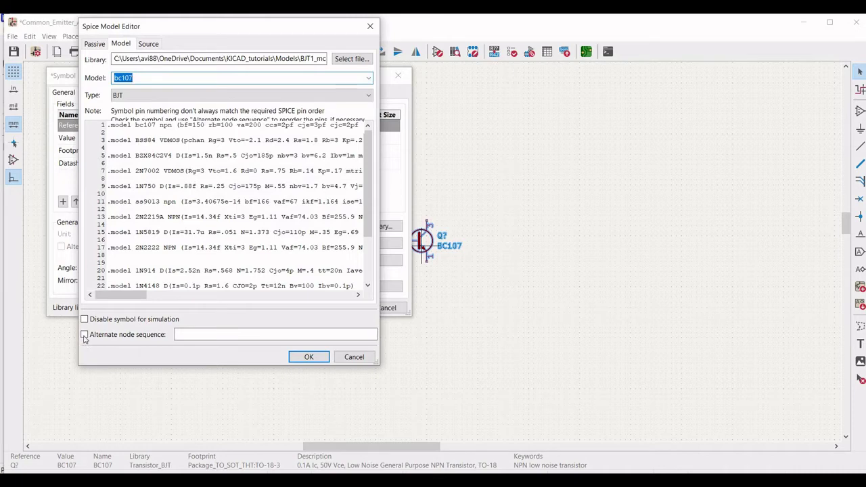
left_click(146, 335)
left_click(179, 334)
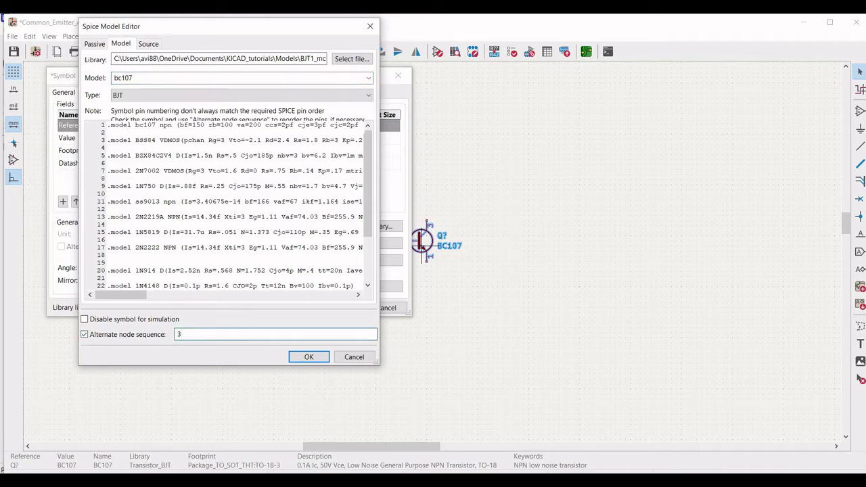
type("3 2 1")
left_click(307, 357)
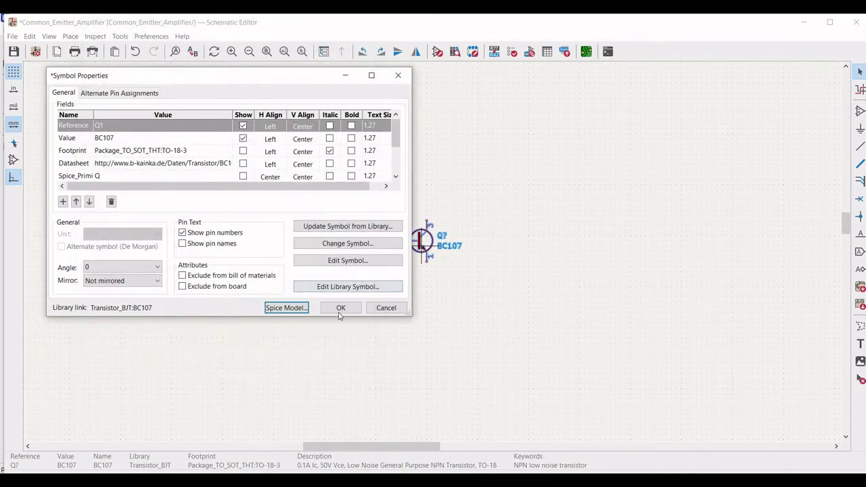
left_click(340, 309)
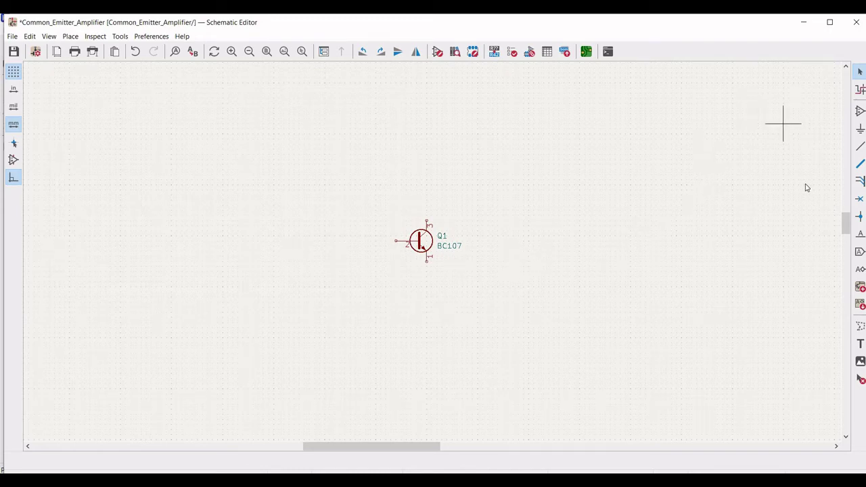
- Place a pspice resistor R vertically, above and to the left of transistor Q1
left_click(860, 111)
left_click(509, 111)
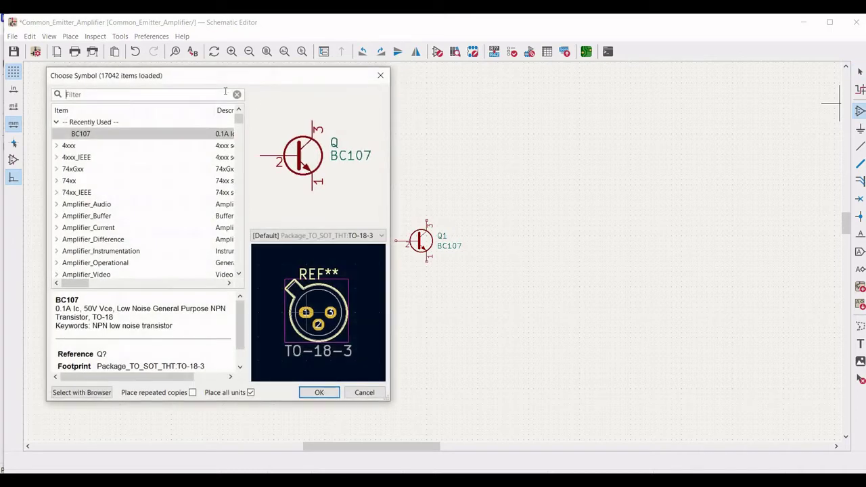
left_click(122, 93)
type("pspice")
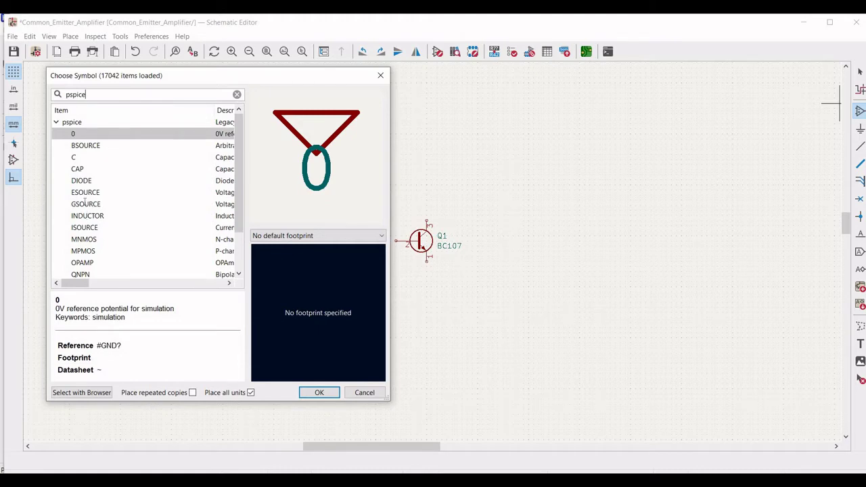
scroll(79, 223, "down", 2)
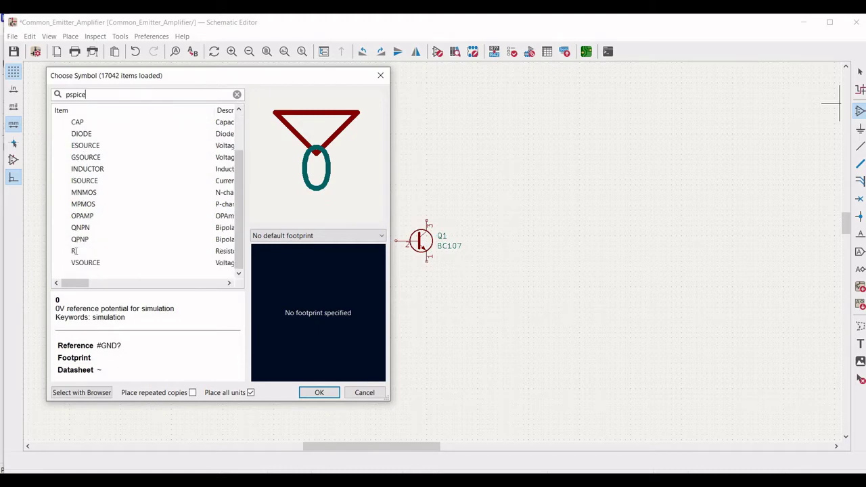
left_click(74, 250)
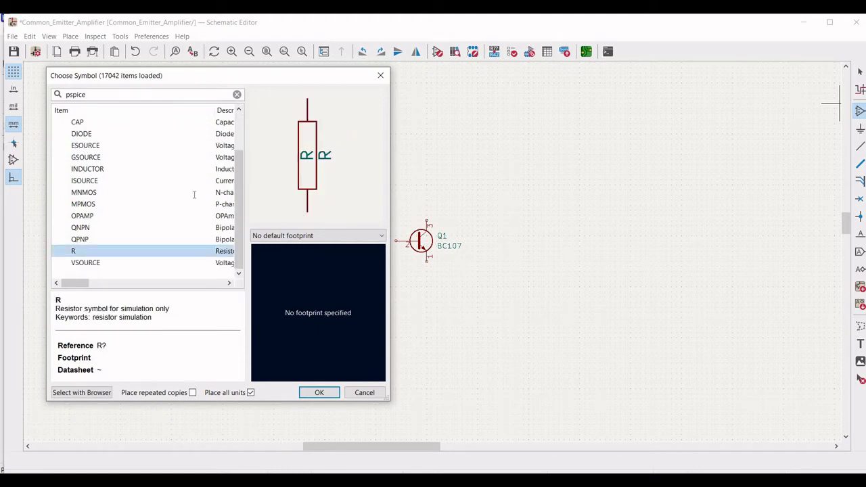
left_click(316, 393)
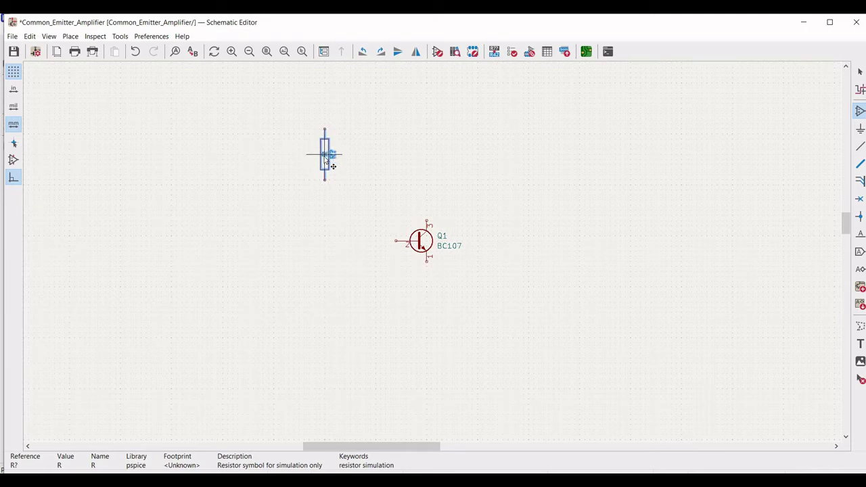
left_click(325, 156)
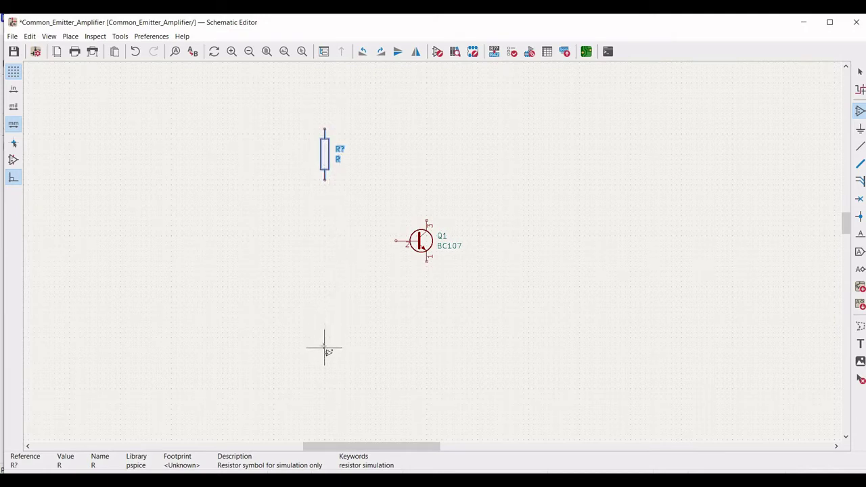
key("Escape")
- Place a second pspice resistor R straight below the first one, lower than Q1's base
left_click(323, 343)
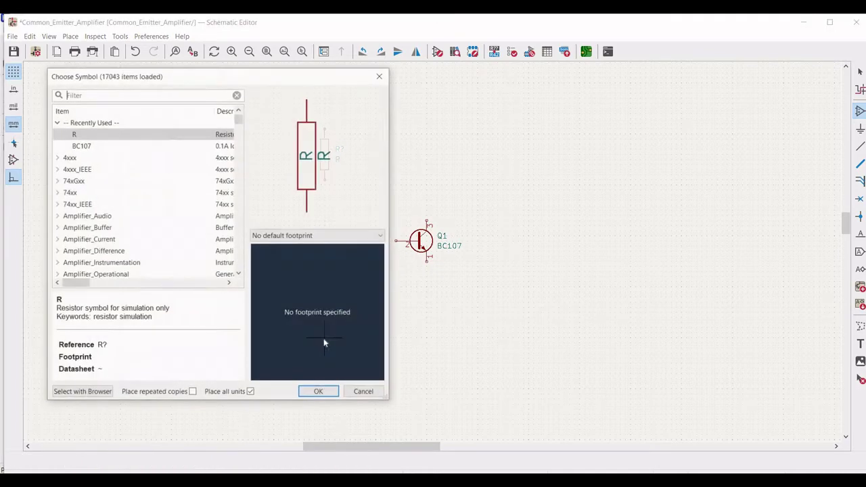
left_click(152, 135)
left_click(318, 392)
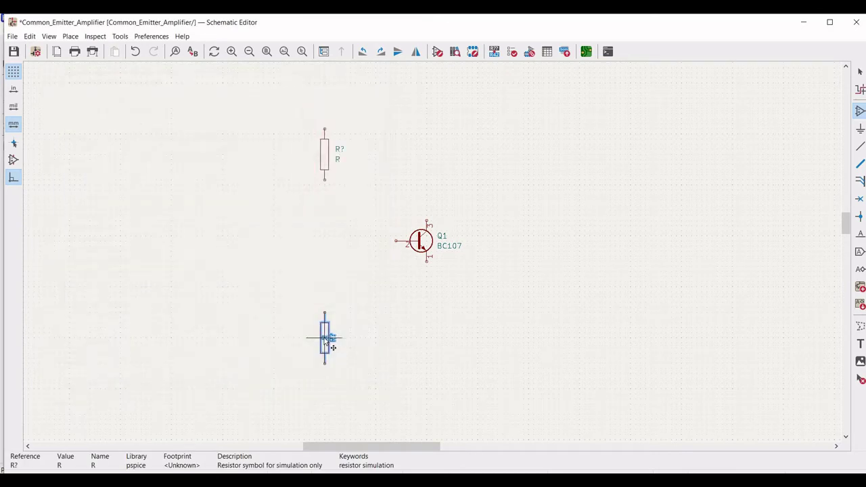
left_click(325, 341)
- Place a third pspice resistor R directly above Q1's collector, level with the upper resistor
left_click(426, 159)
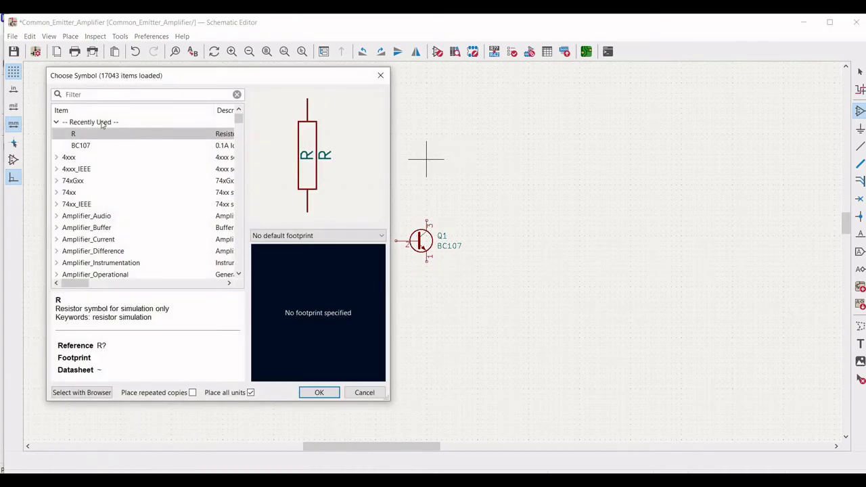
left_click(313, 392)
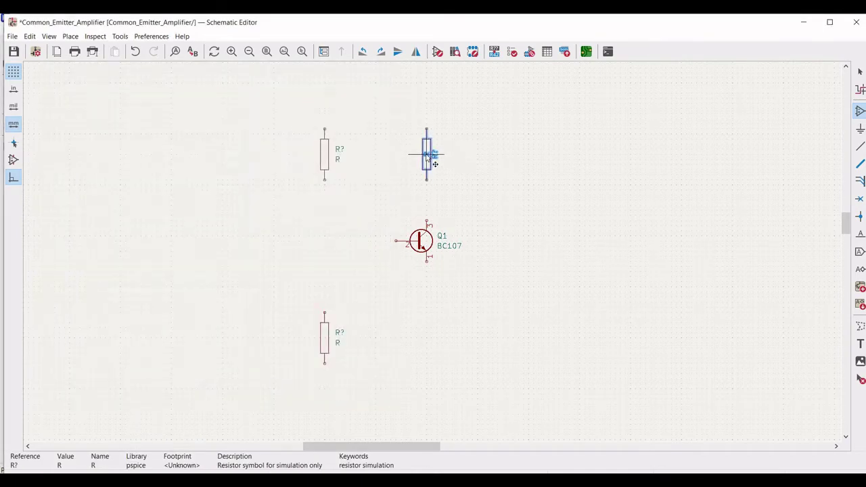
left_click(426, 155)
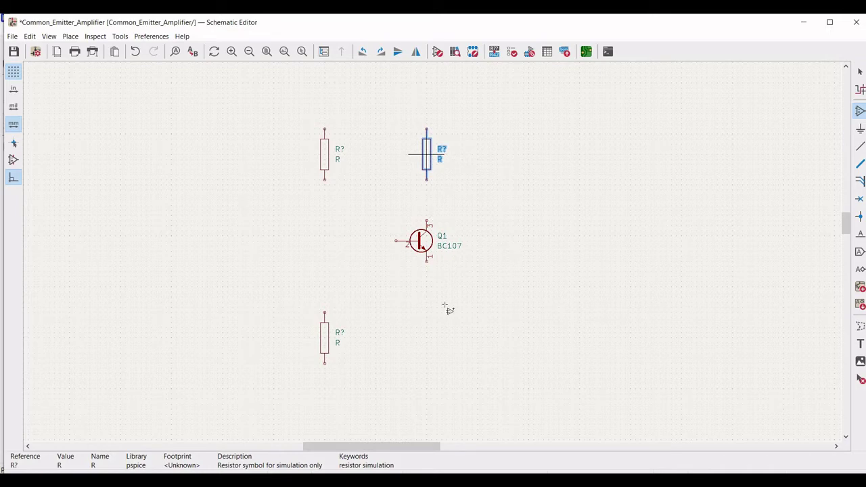
- Place a fourth pspice resistor R vertically below Q1's emitter, level with the lower resistor, and end symbol placement
left_click(430, 335)
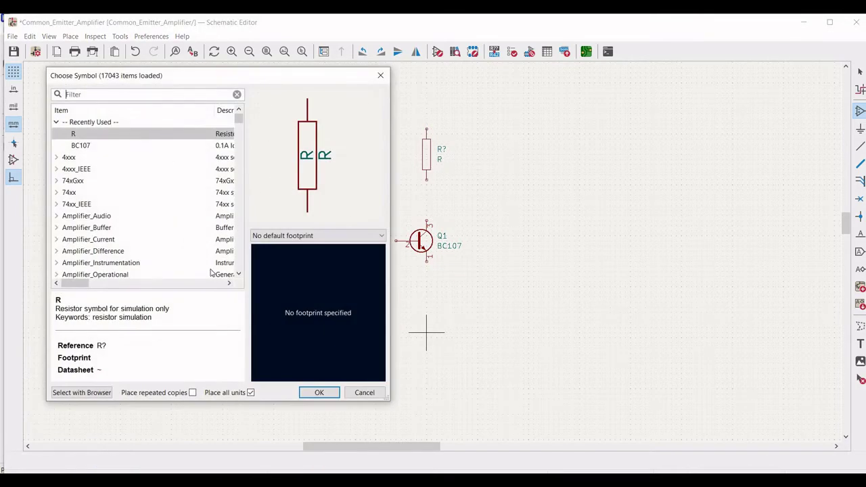
left_click(319, 393)
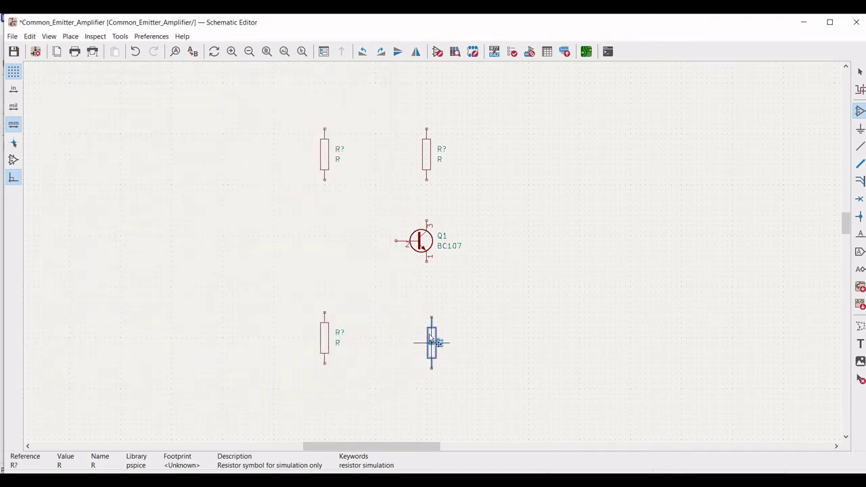
left_click(432, 337)
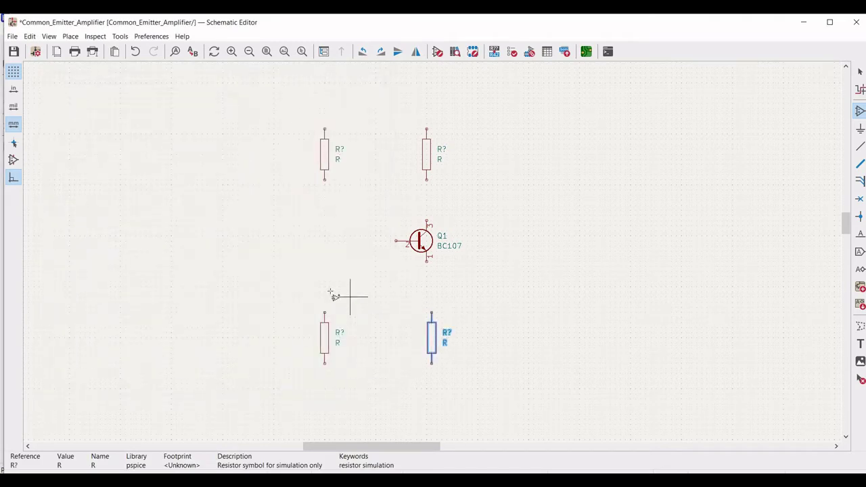
key("Escape")
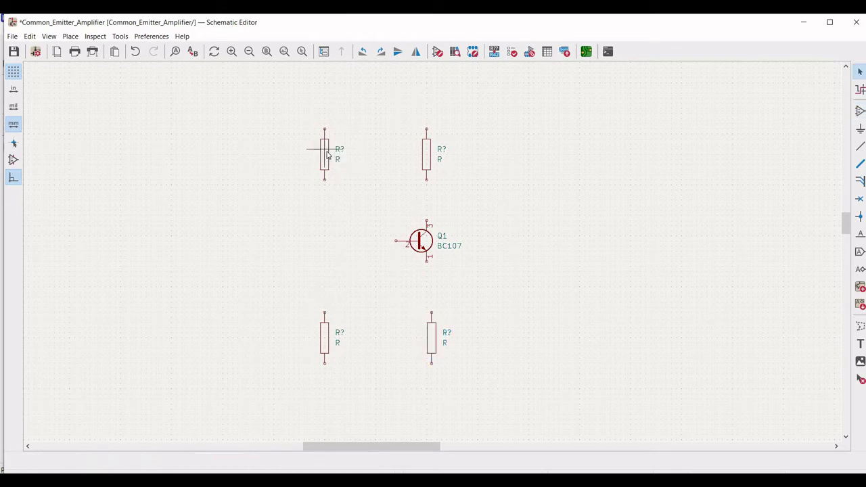
- Set the reference of the resistor above and to the left of Q1 to R1 and its value to 33k
right_click(324, 154)
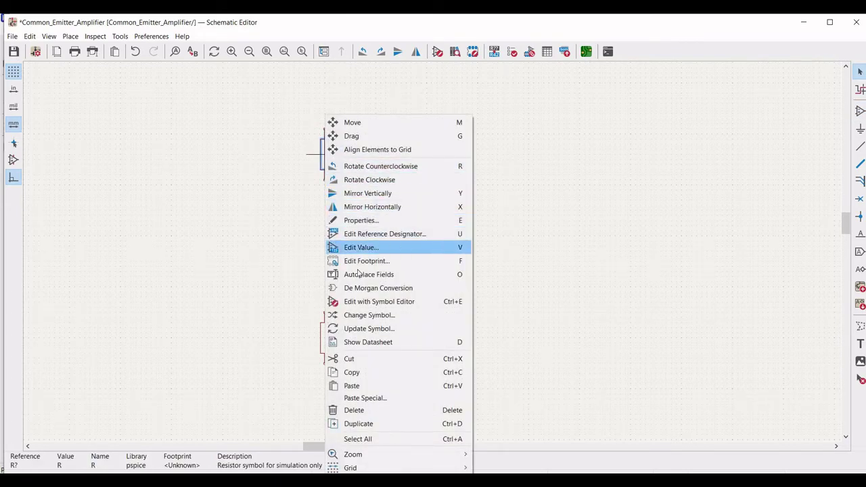
left_click(345, 221)
type("1")
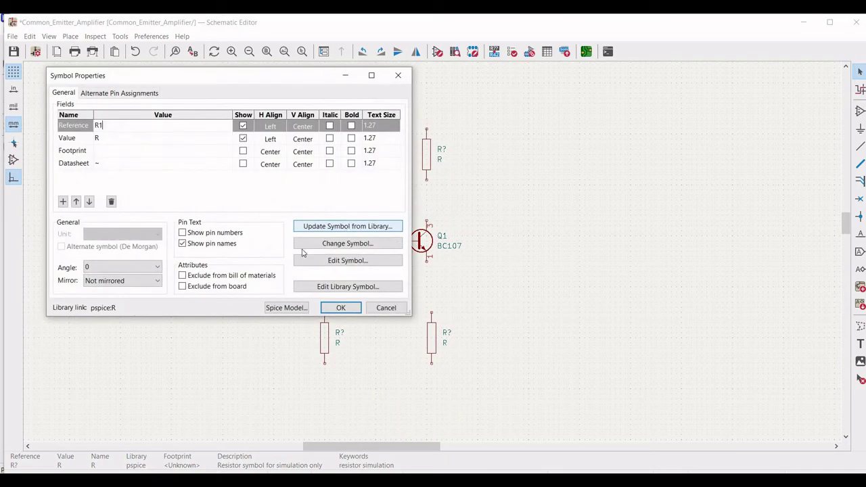
left_click(145, 144)
left_click(144, 144)
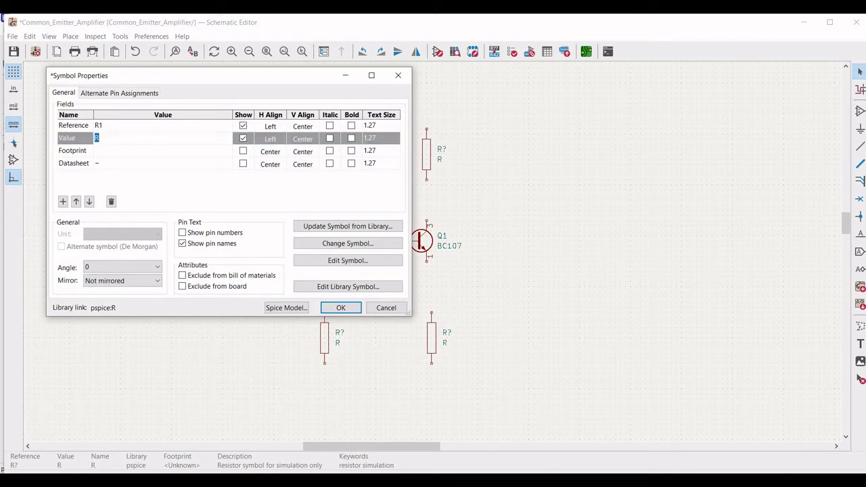
type("33k")
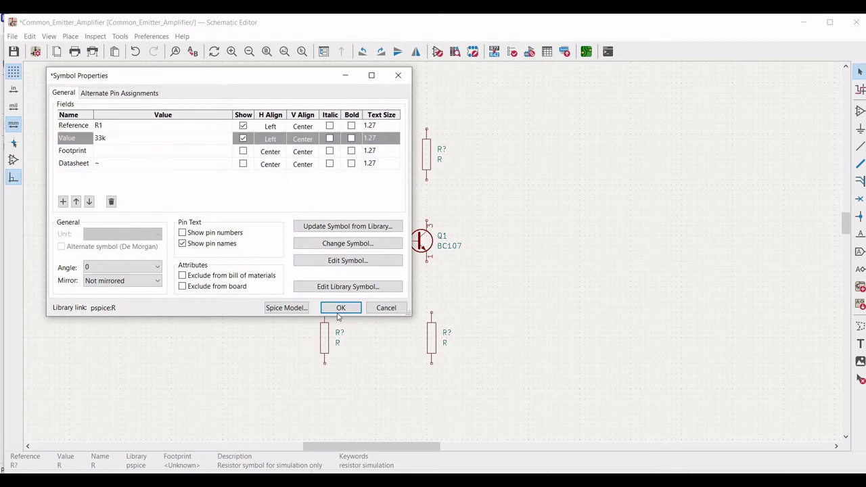
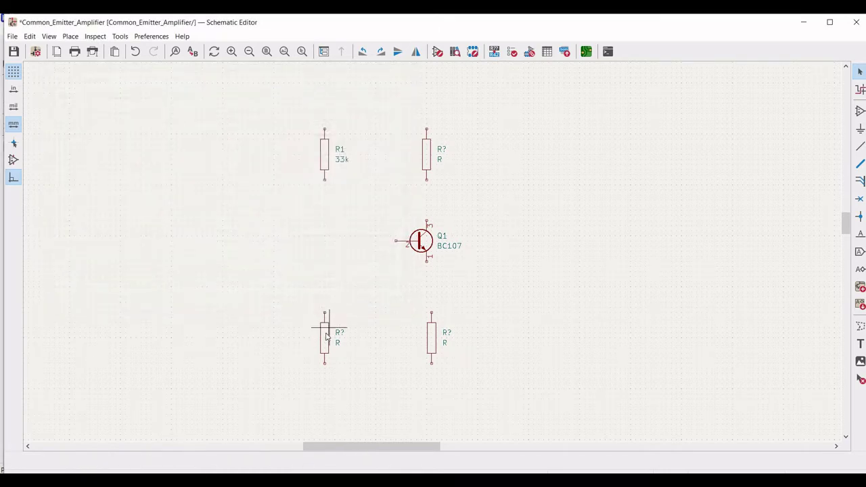
- Set the reference of the resistor straight below R1 to R2 and its value to 4.7k
right_click(325, 331)
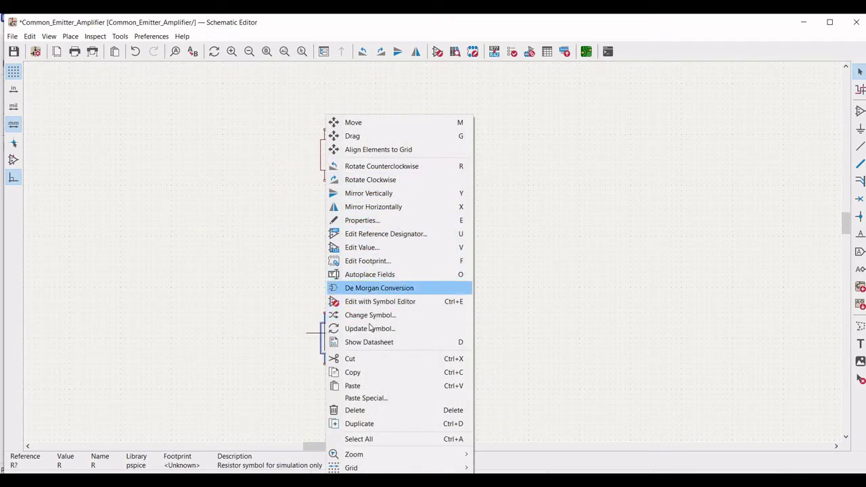
left_click(358, 220)
type("2")
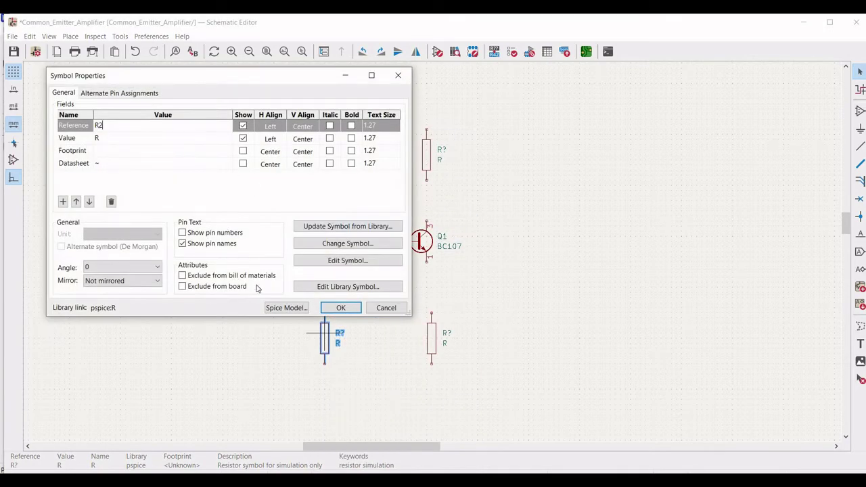
left_click(97, 138)
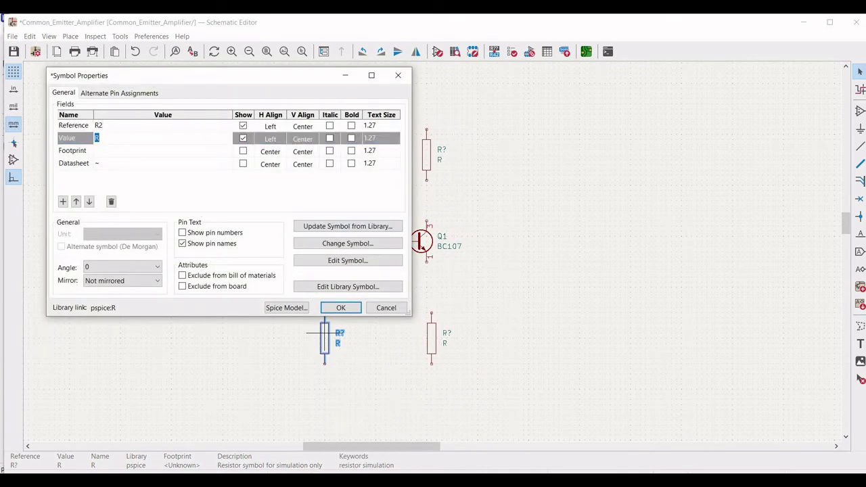
type("47k")
type("k")
left_click(329, 308)
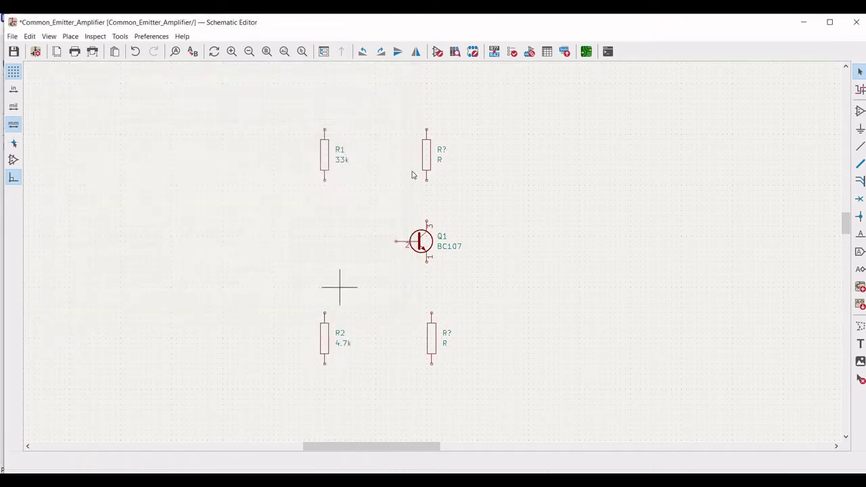
- Set the reference of the resistor above Q1's collector to R3 and its value to 3.3k
right_click(426, 154)
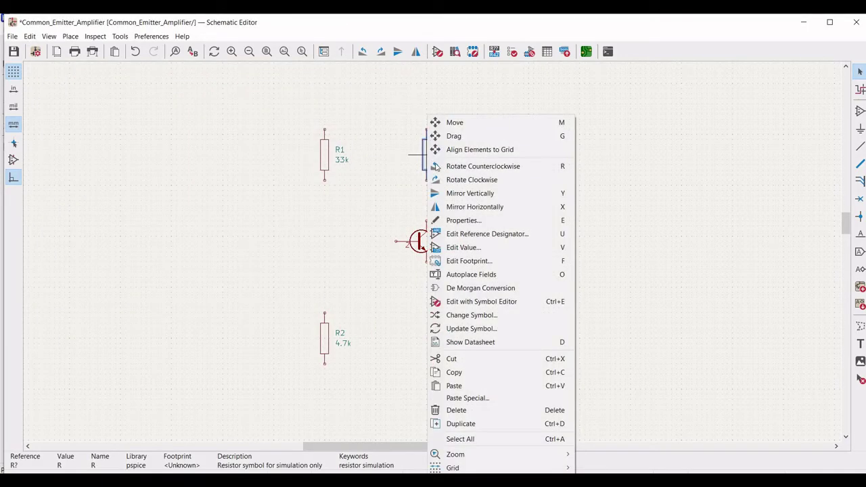
left_click(469, 223)
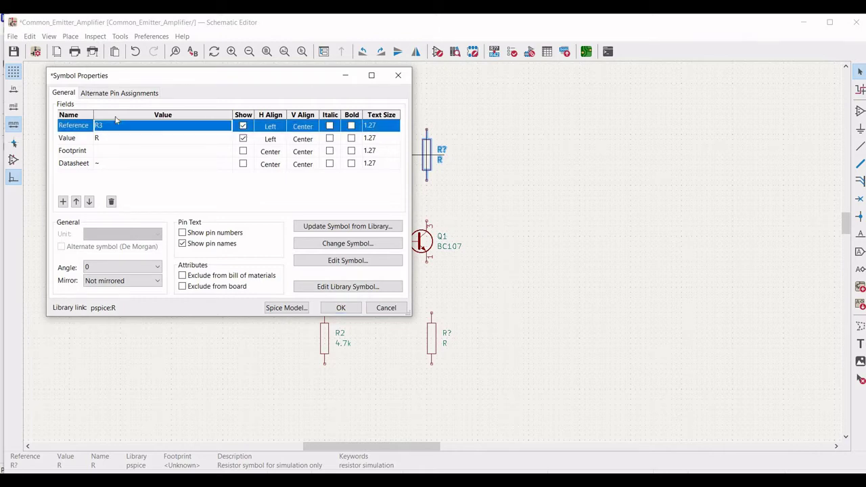
left_click(104, 137)
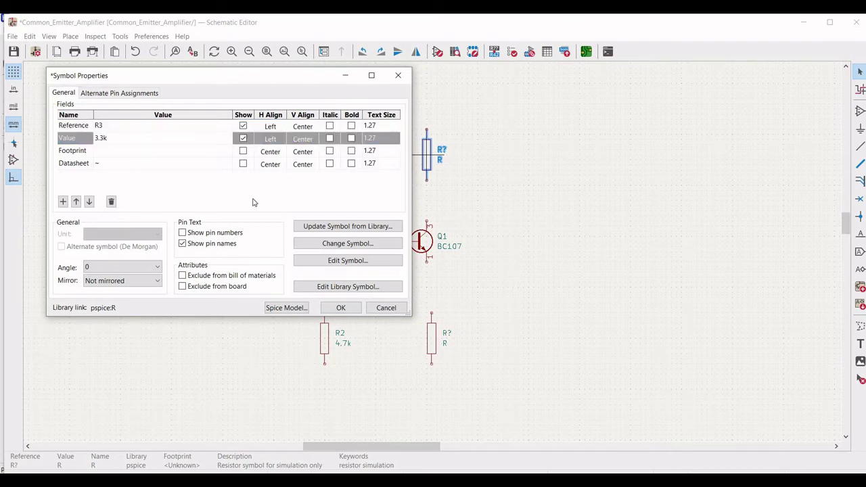
left_click(340, 308)
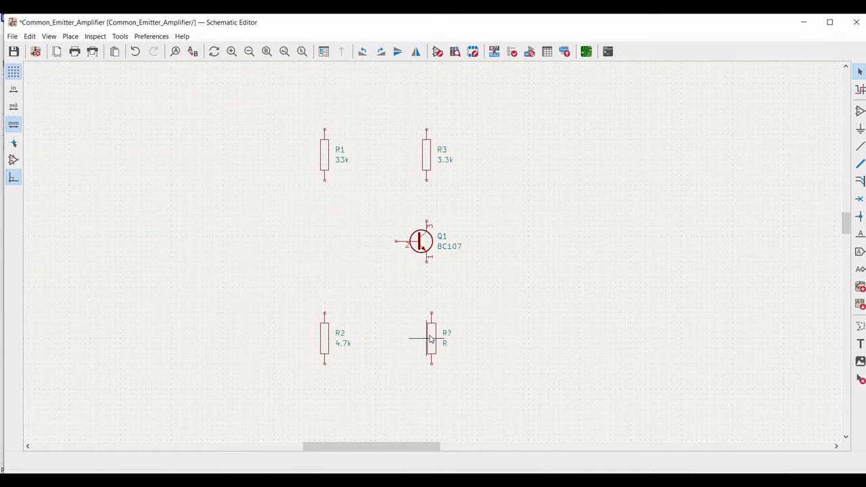
- Set the reference of the resistor below Q1's emitter to R4 and its value to 470
left_click(430, 339)
right_click(431, 331)
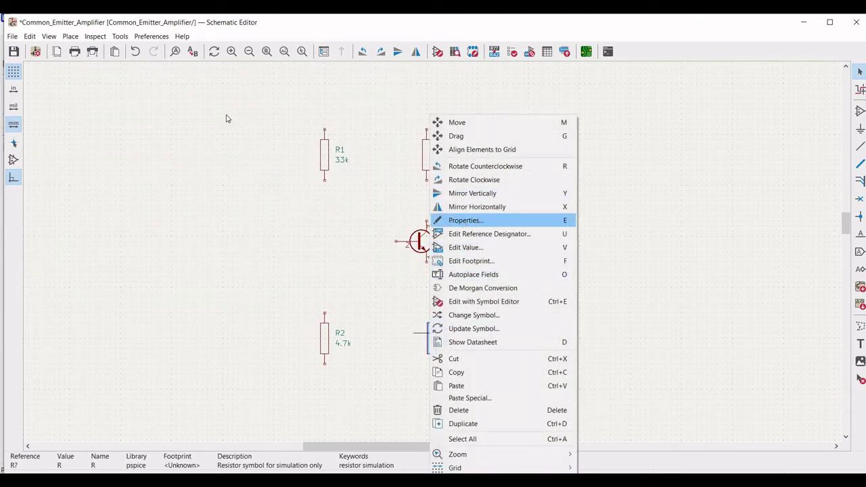
left_click(463, 221)
type("4")
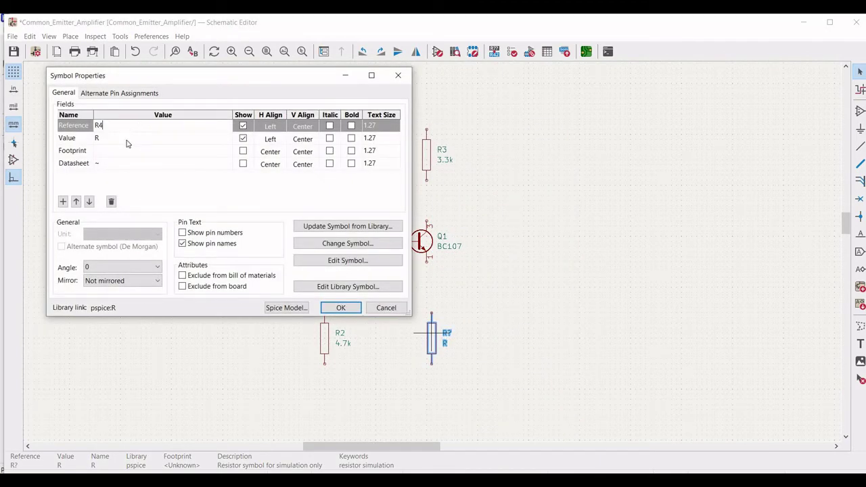
left_click(128, 144)
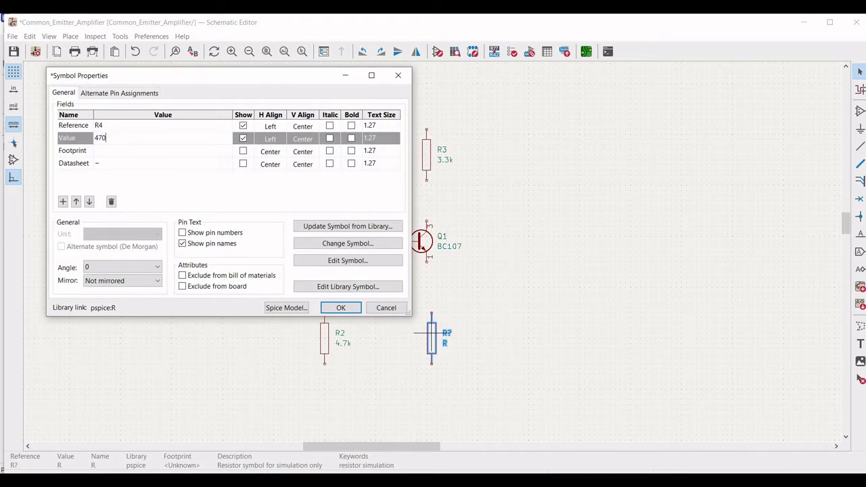
left_click(338, 308)
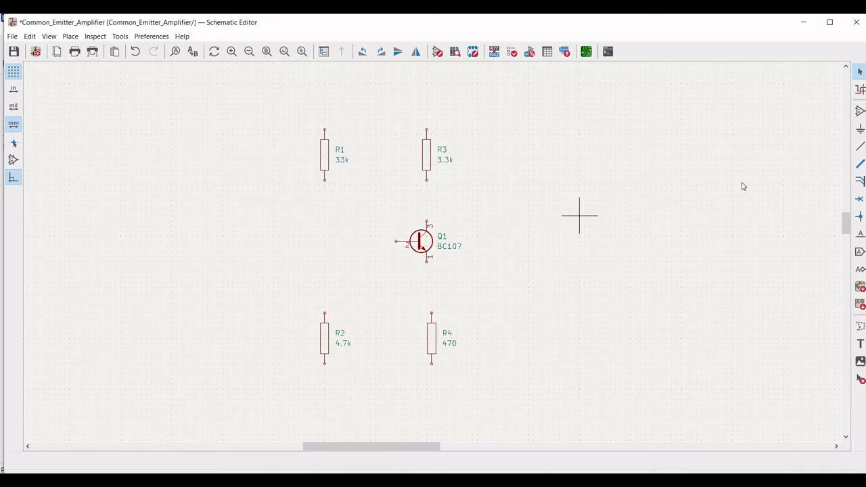
- Place a pspice resistor R rotated to horizontal, well to the left of R1 and R2 and level with Q1's base
left_click(859, 115)
left_click(375, 218)
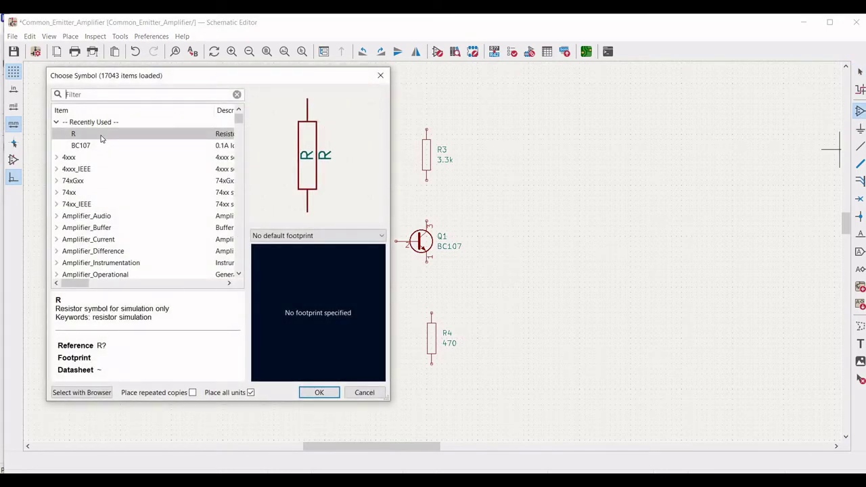
left_click(331, 395)
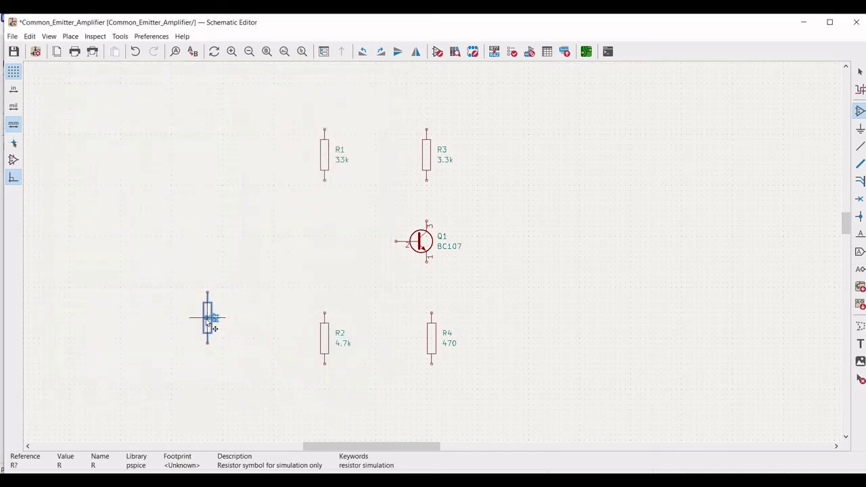
key("r")
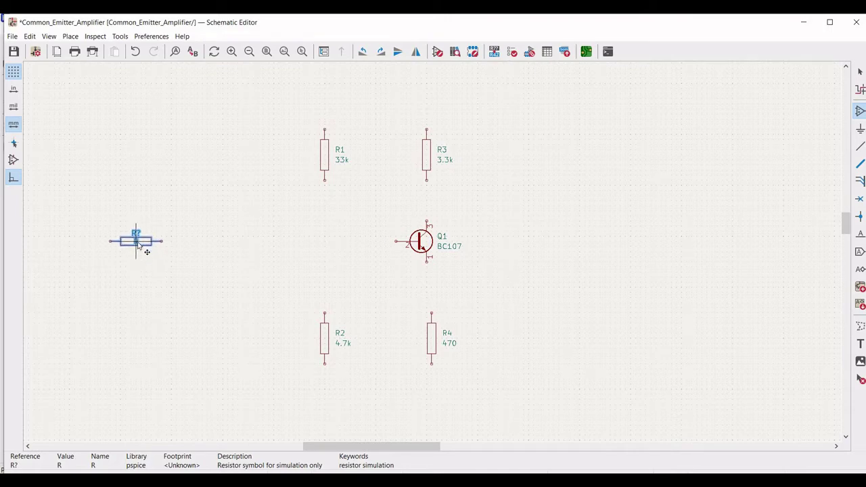
left_click(136, 242)
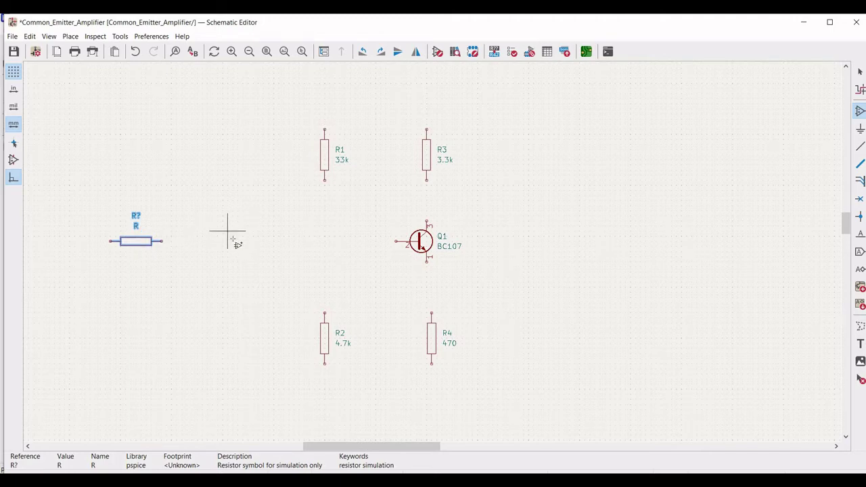
- Place a pspice capacitor C rotated to horizontal, between the horizontal resistor and Q1, in line with Q1's base
left_click(234, 240)
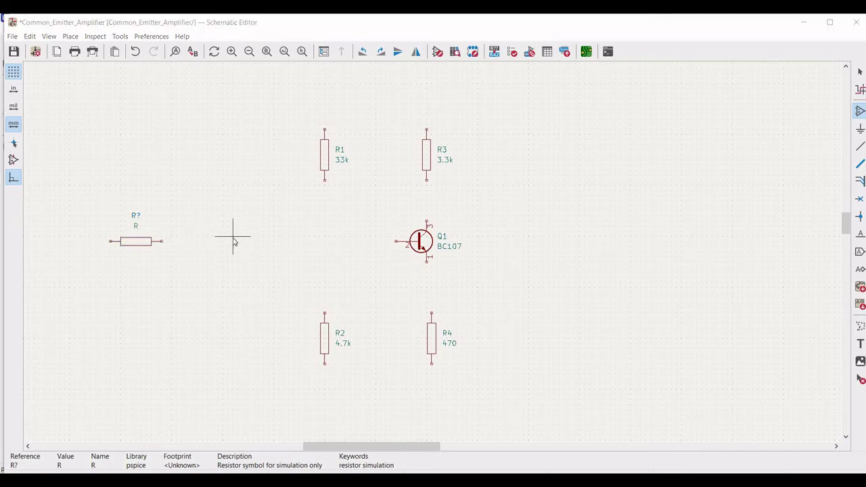
type("pspic")
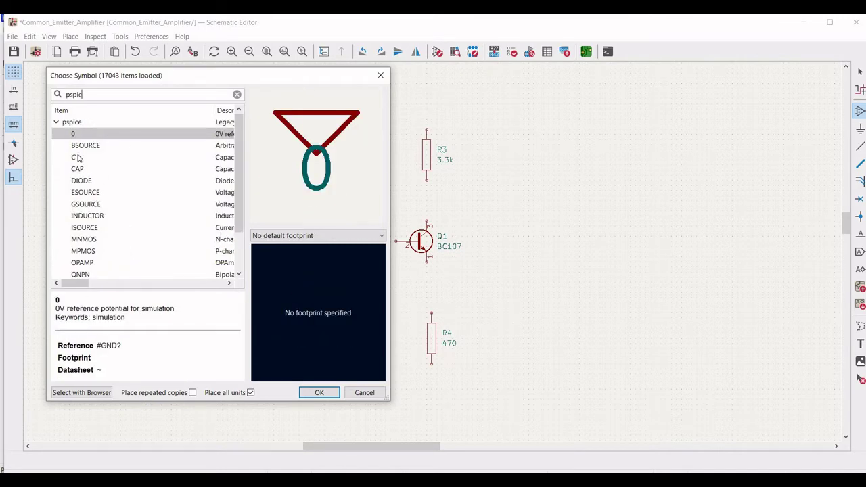
left_click(79, 159)
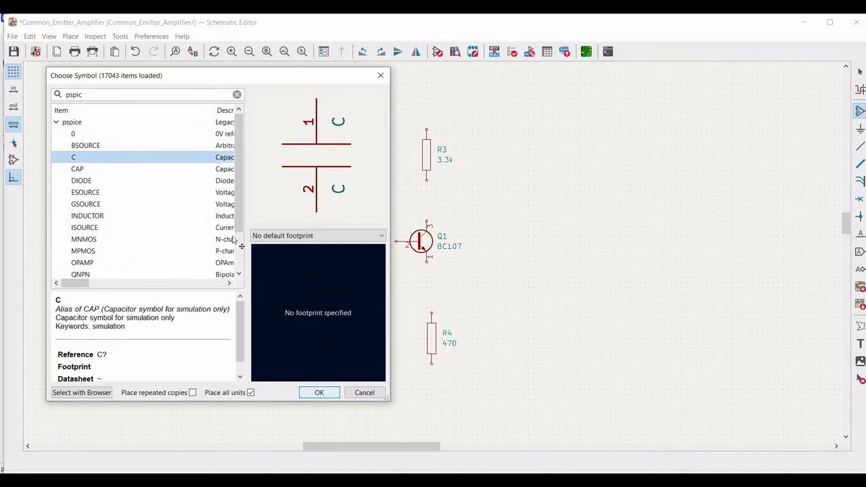
left_click(319, 392)
key("r")
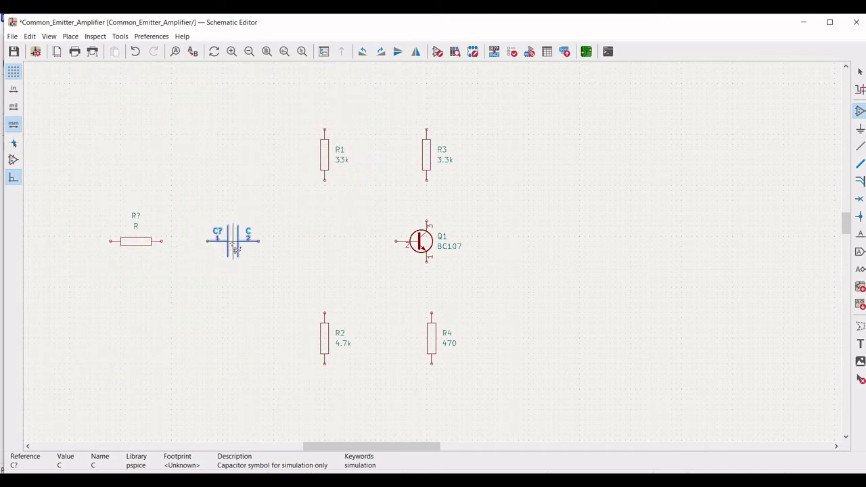
left_click(232, 245)
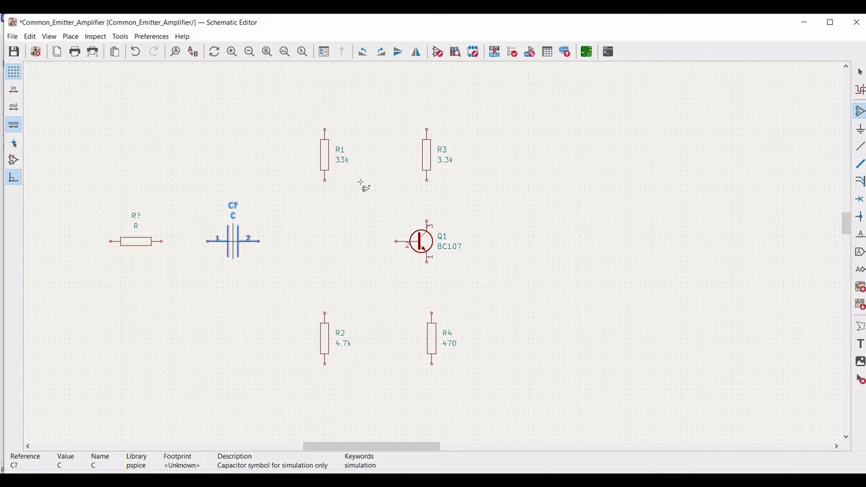
- Place a second pspice capacitor C horizontally to the right of Q1, at a height between R3 and Q1's collector
left_click(538, 196)
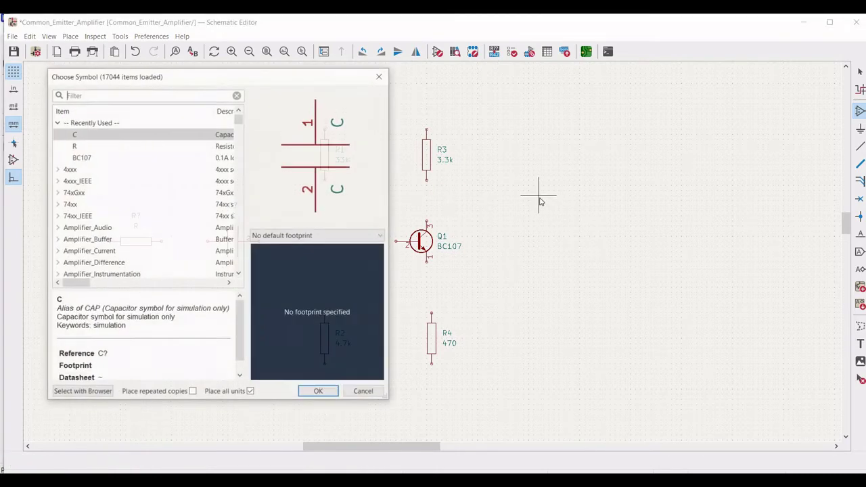
left_click(80, 135)
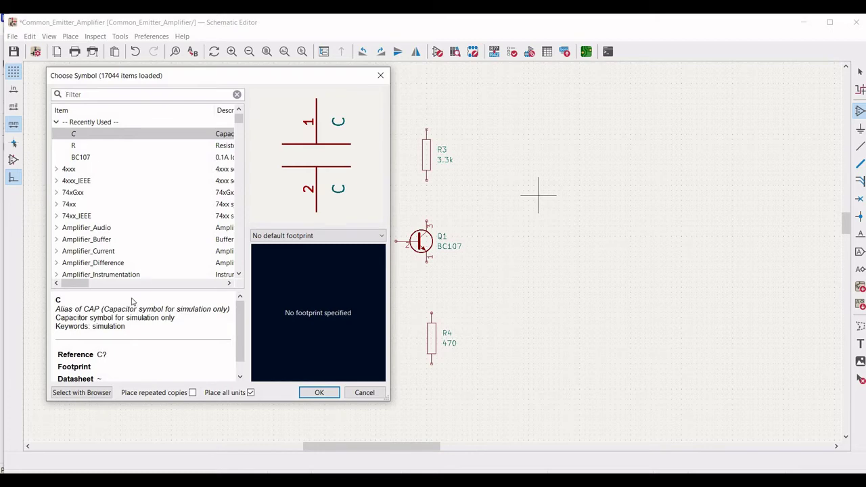
left_click(319, 393)
key("r")
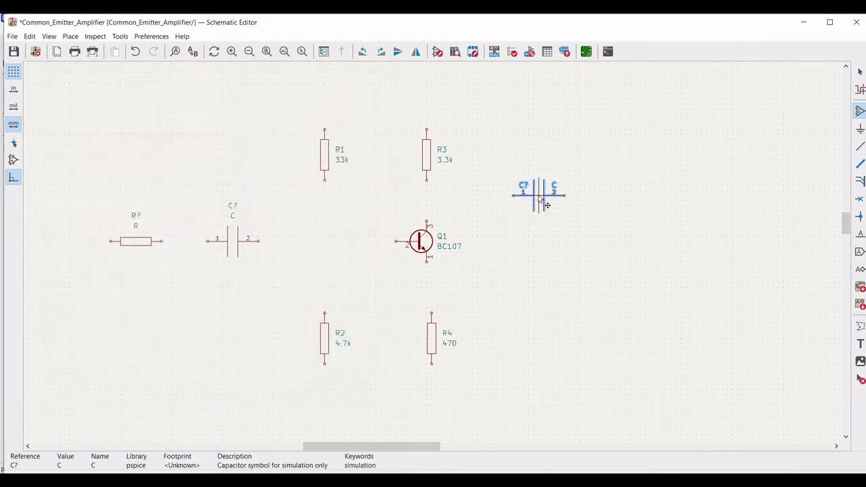
left_click(538, 196)
- Place a pspice resistor R vertically, to the right of and below the unlabelled capacitor right of Q1
left_click(605, 273)
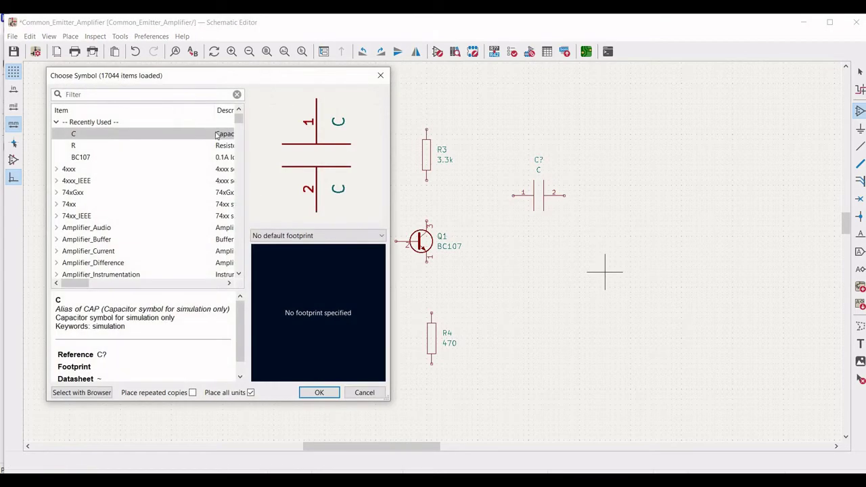
left_click(73, 146)
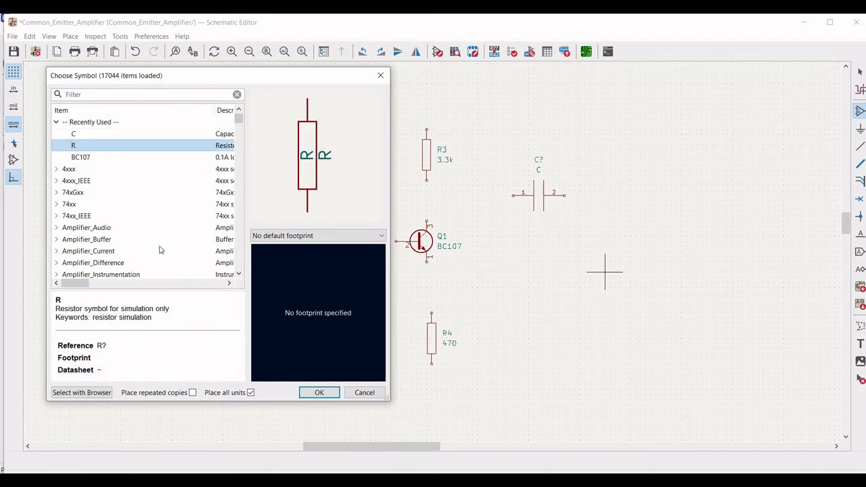
left_click(313, 392)
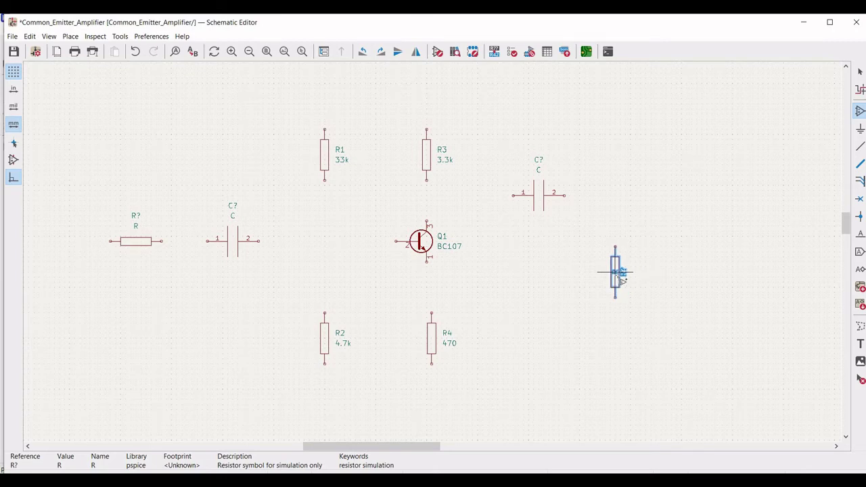
left_click(615, 273)
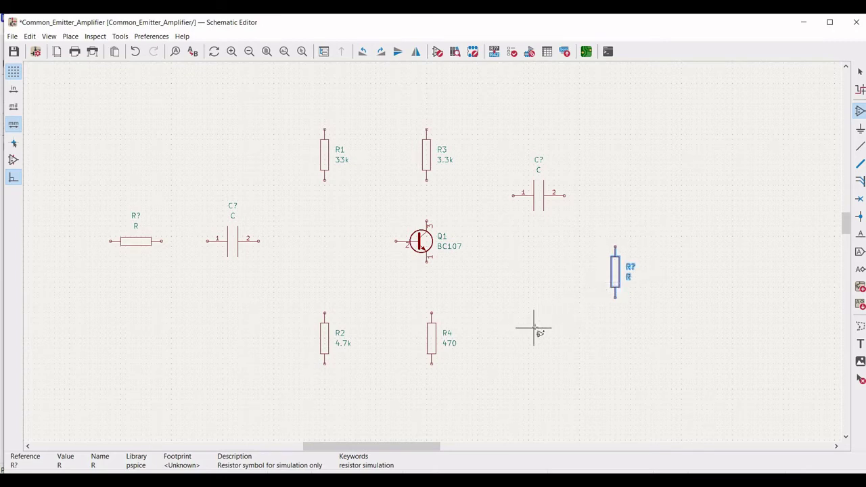
- Place a pspice capacitor C vertically to the right of R4, roughly level with it
left_click(533, 328)
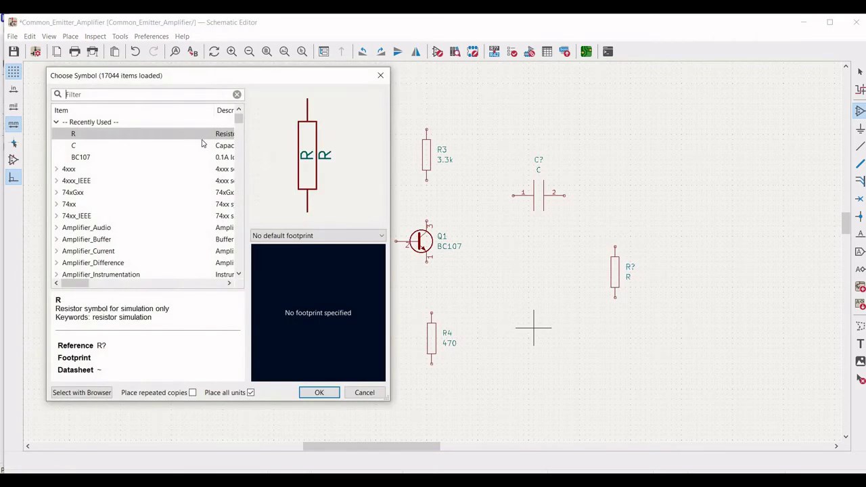
left_click(135, 146)
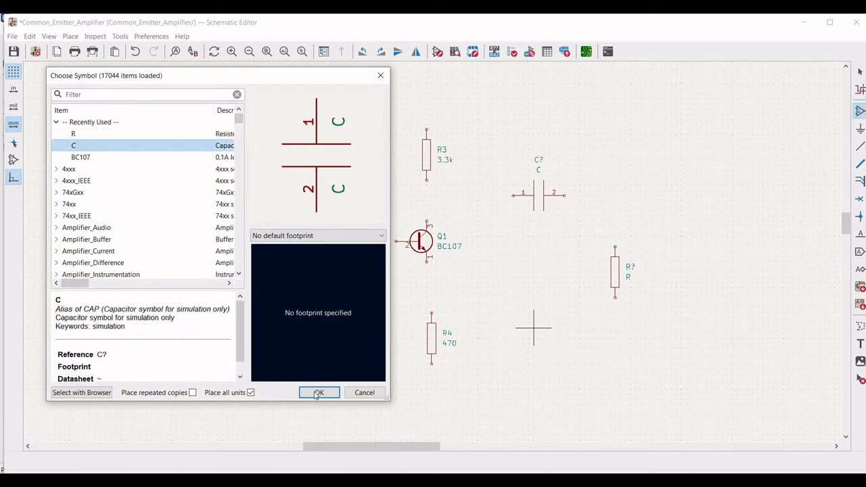
left_click(318, 392)
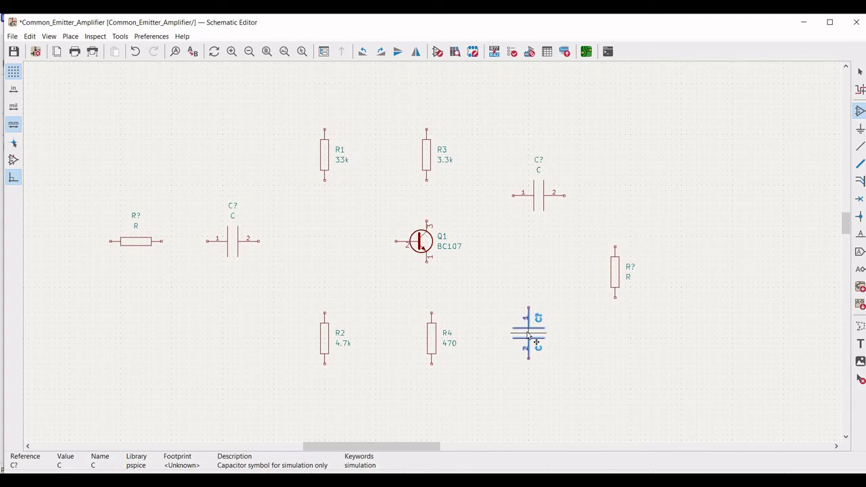
left_click(528, 334)
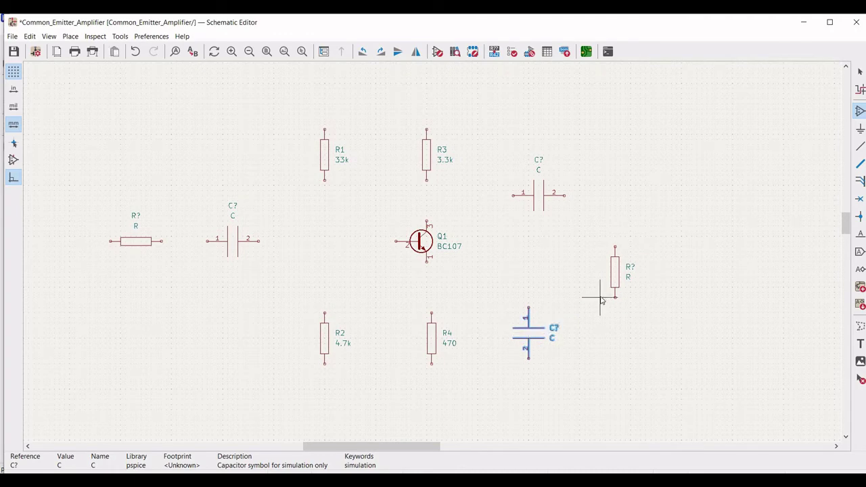
key("Escape")
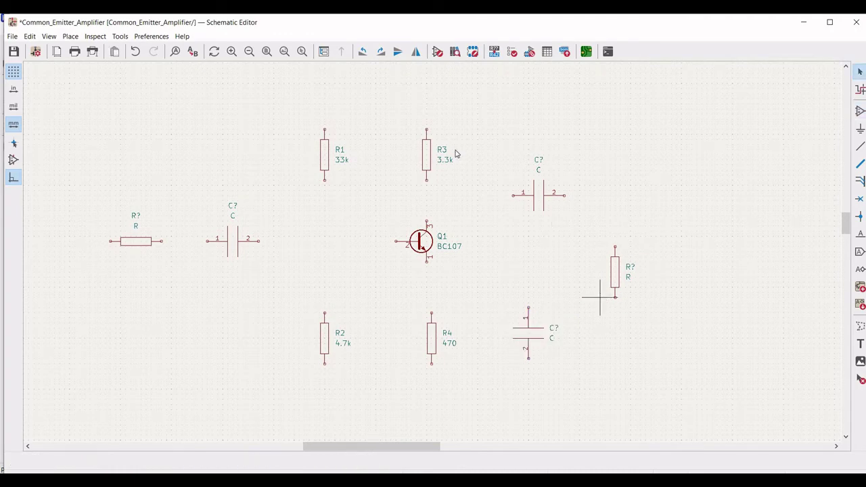
- Set the horizontal resistor's reference to R5 and its value to 1k
right_click(142, 248)
left_click(172, 220)
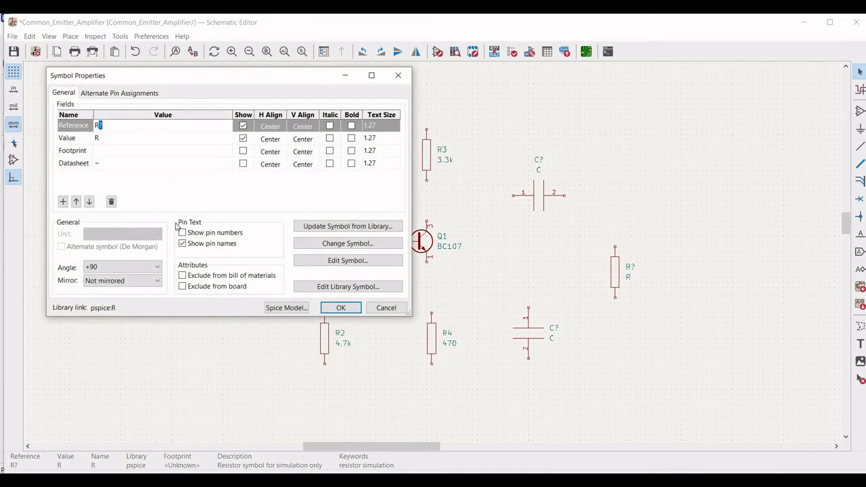
type("5")
key("Return")
type("1")
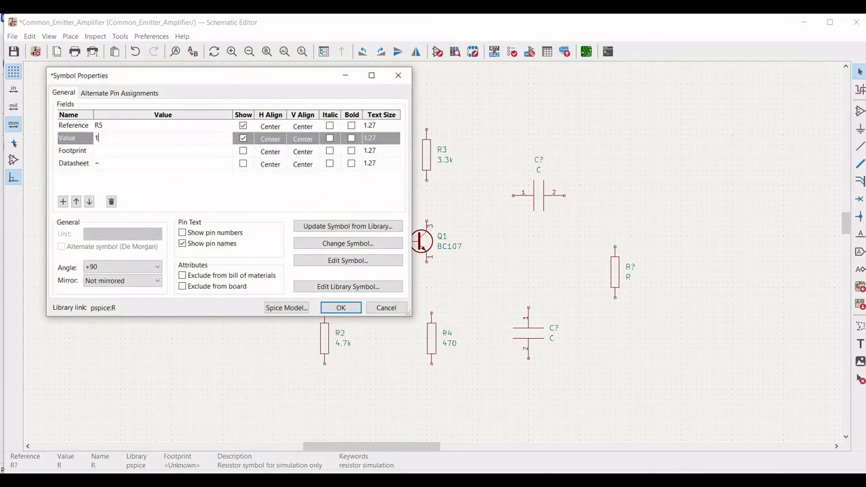
type("k")
left_click(340, 308)
- Set the reference of the capacitor between R5 and Q1 to C1 and its value to 10u
right_click(230, 234)
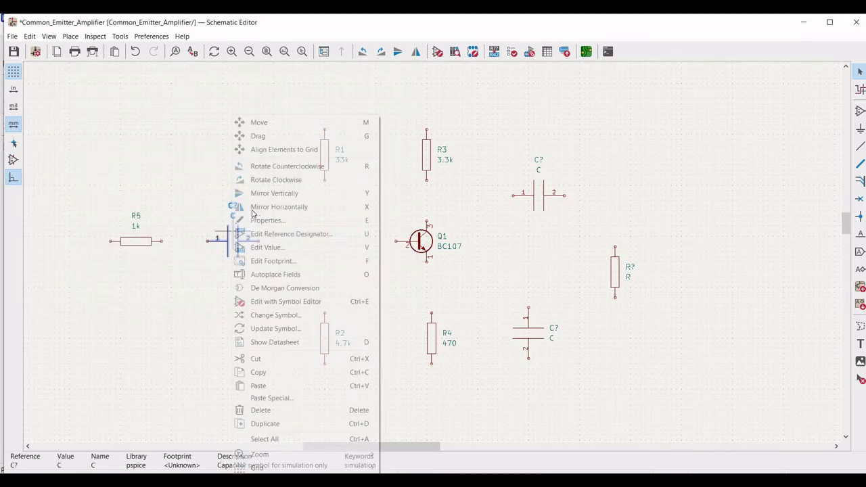
left_click(265, 221)
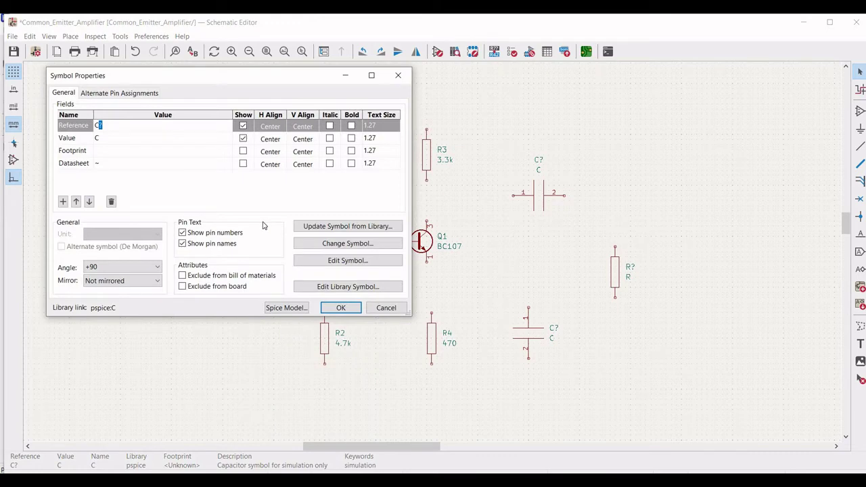
type("C10u1")
left_click(111, 137)
type("10u")
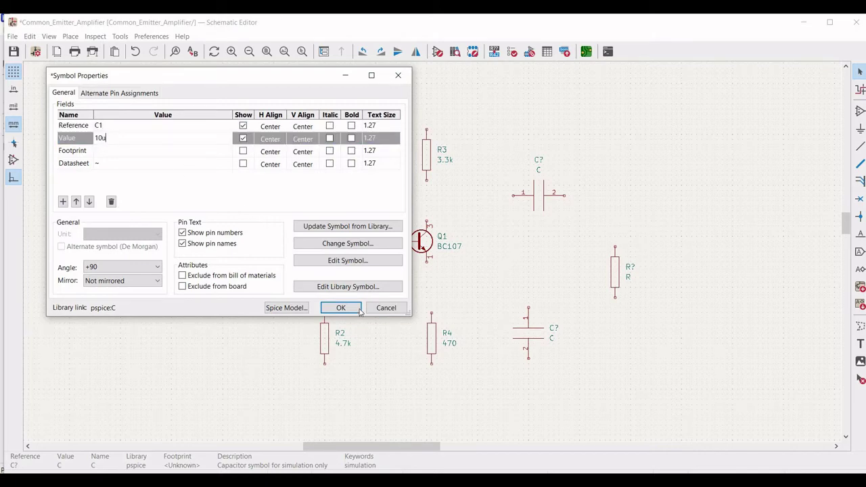
left_click(351, 311)
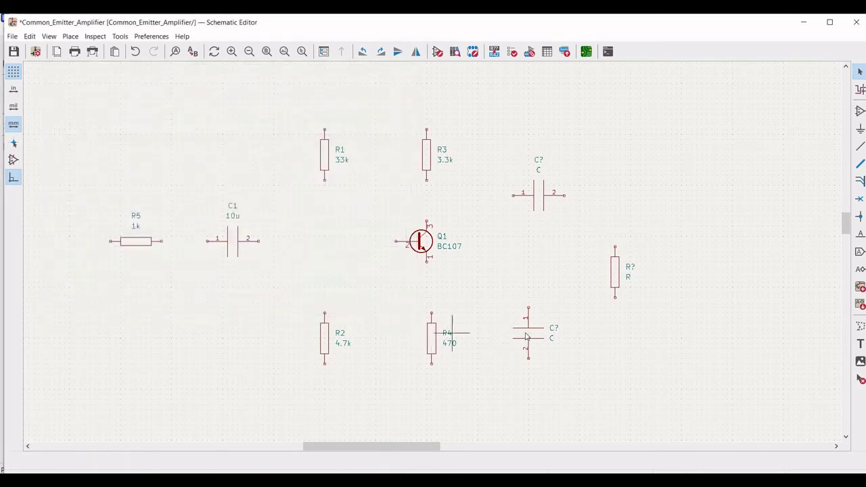
- Set the reference of the horizontal capacitor right of R3 to C2 and its value to 10u
right_click(534, 194)
left_click(573, 224)
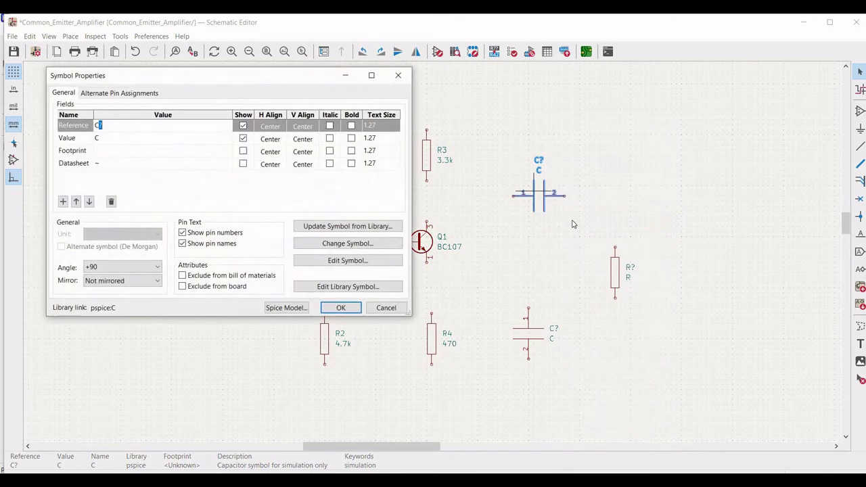
type("2")
left_click(134, 143)
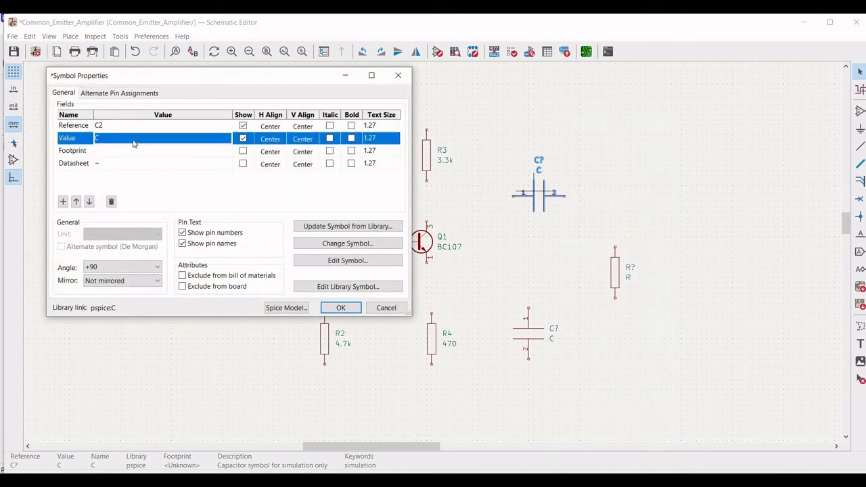
type("10u")
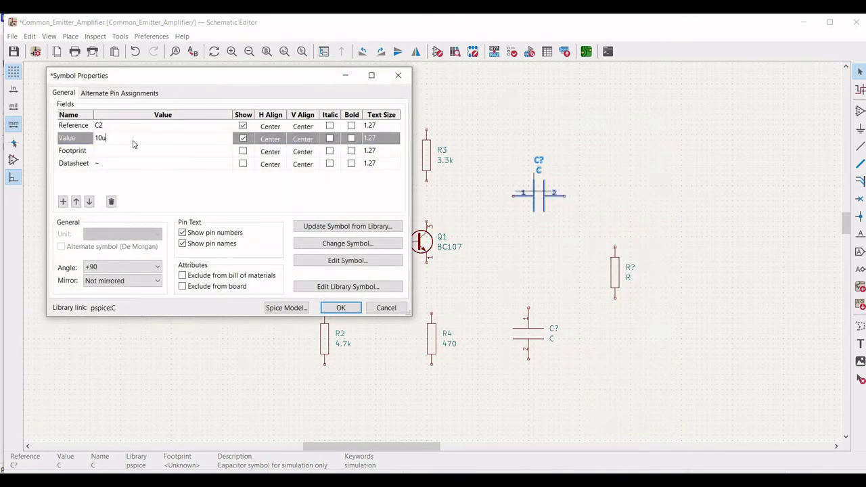
left_click(340, 313)
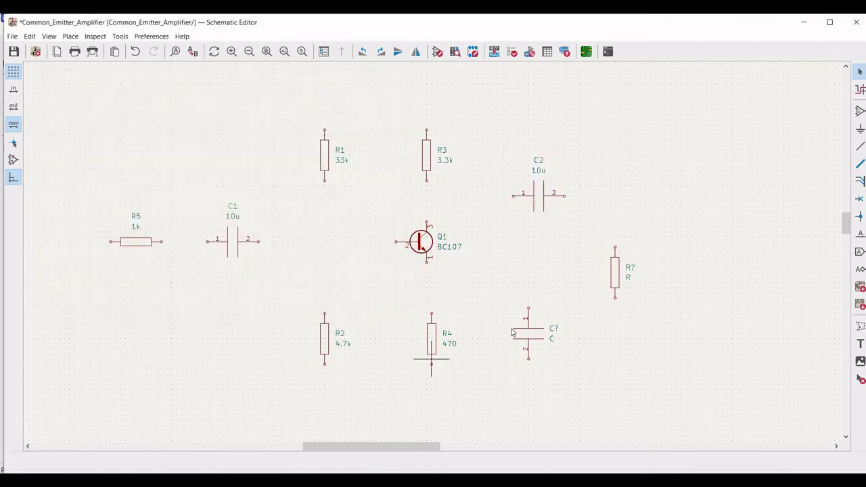
- Set the reference of the vertical capacitor beside R4 to C3 and its value to 100u
right_click(530, 338)
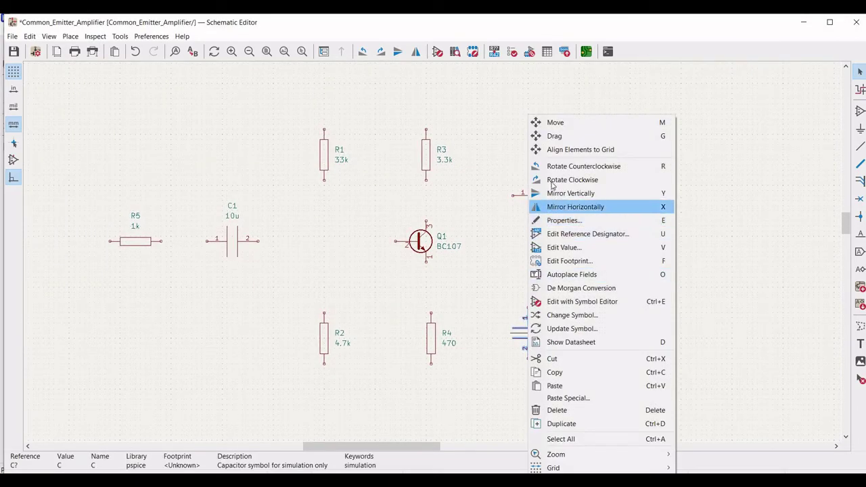
left_click(564, 221)
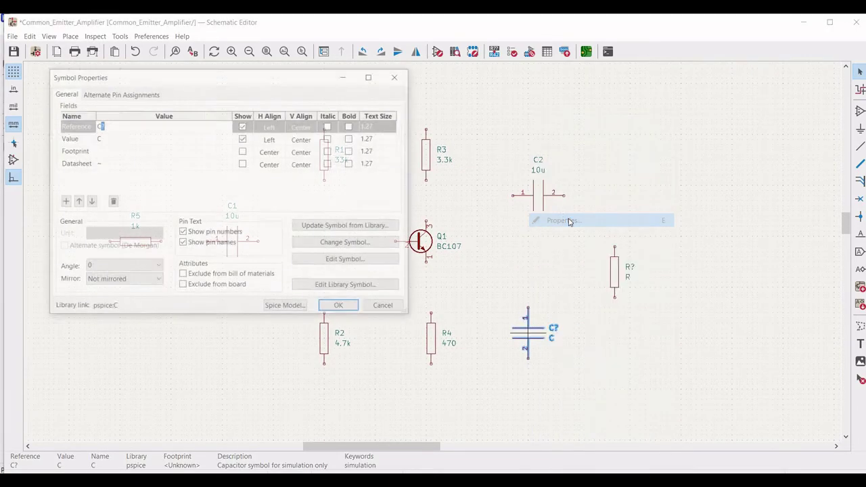
type("3")
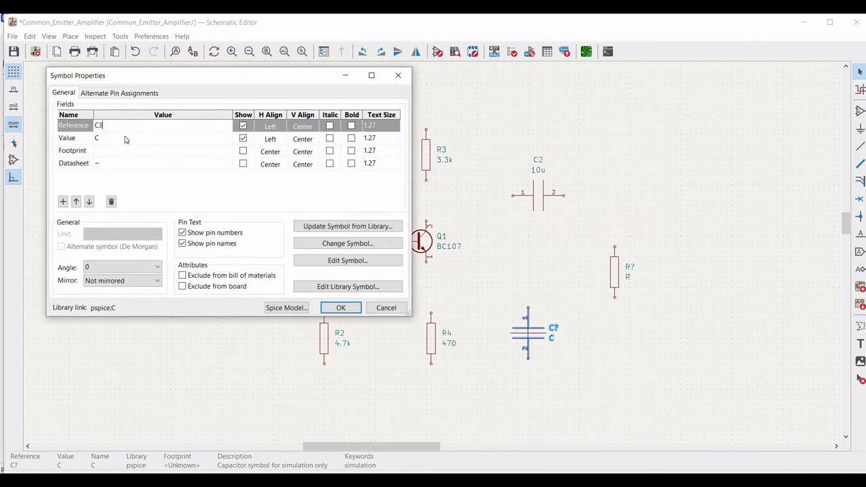
left_click(125, 140)
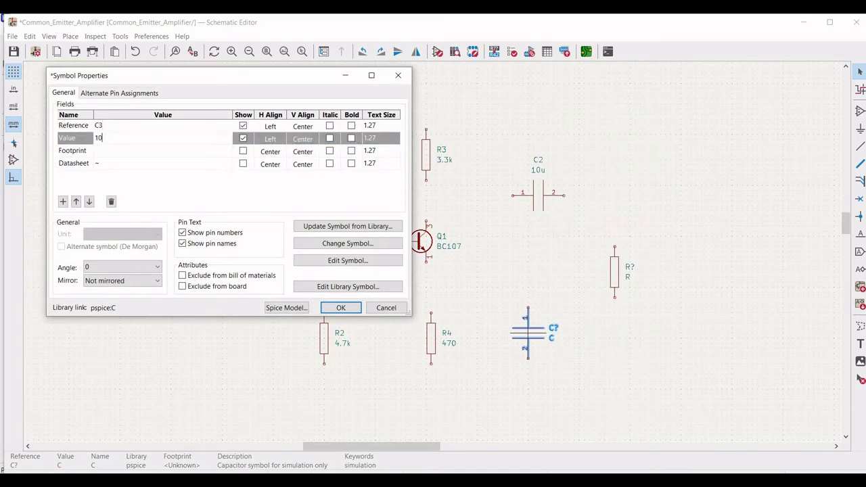
left_click(340, 308)
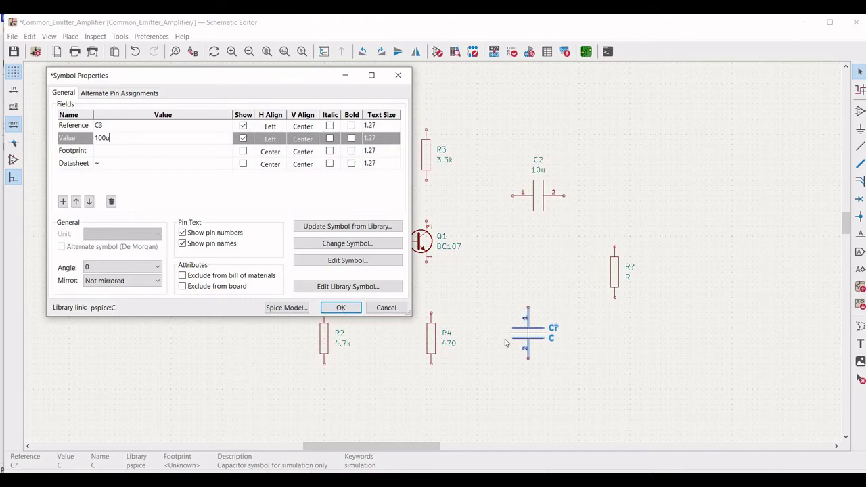
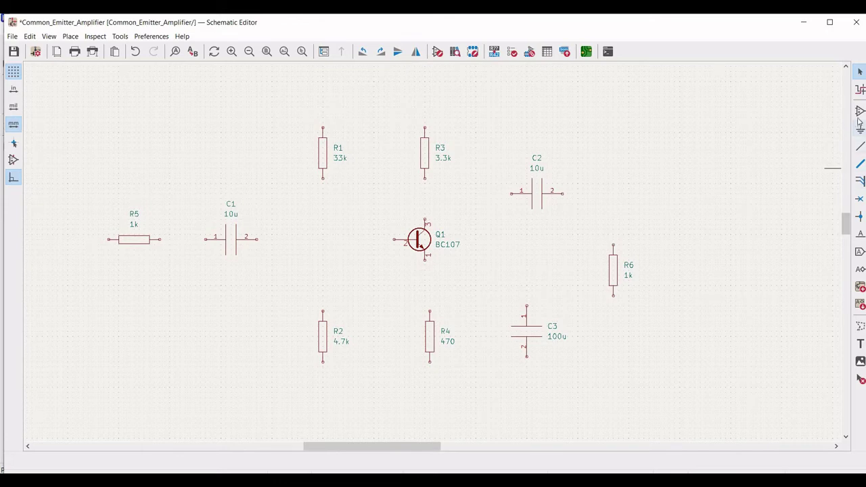
- Place an input-shaped global label Vin to the left of R5, in line with it and rotated to point towards it
left_click(859, 251)
left_click(405, 265)
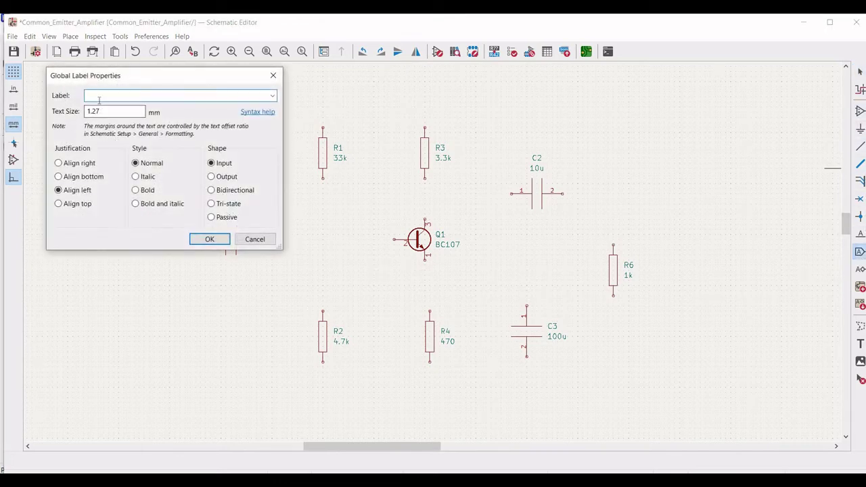
left_click(215, 238)
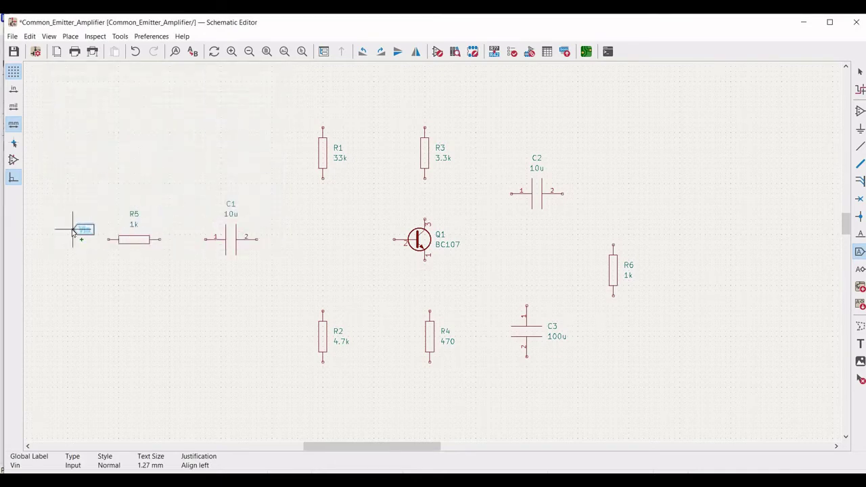
key("r")
key("r")
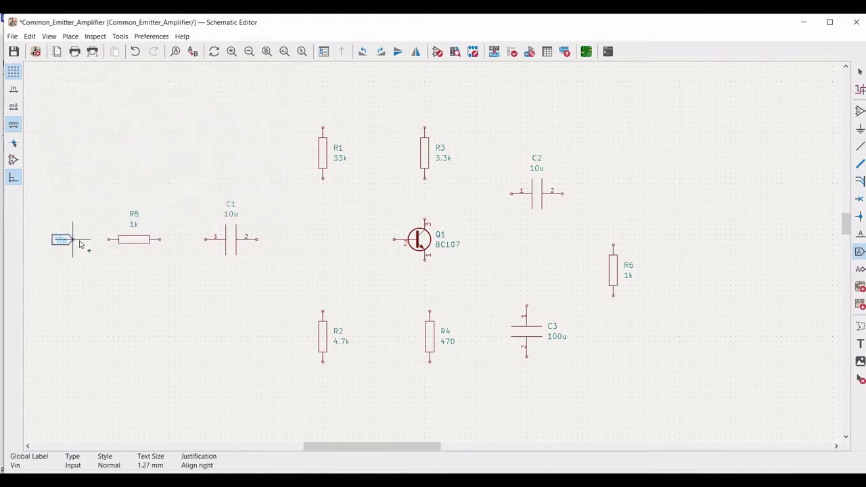
left_click(78, 240)
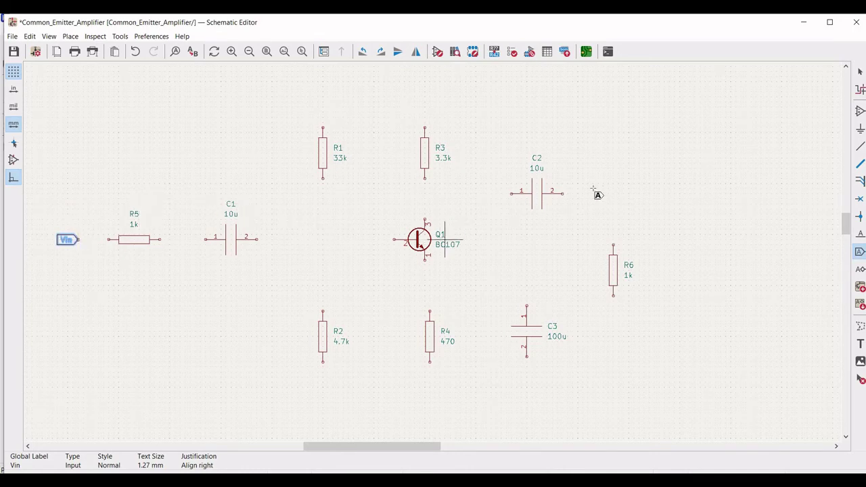
- Place a pspice VSOURCE voltage source in the free area above the Vin label and R5
left_click(861, 112)
left_click(371, 141)
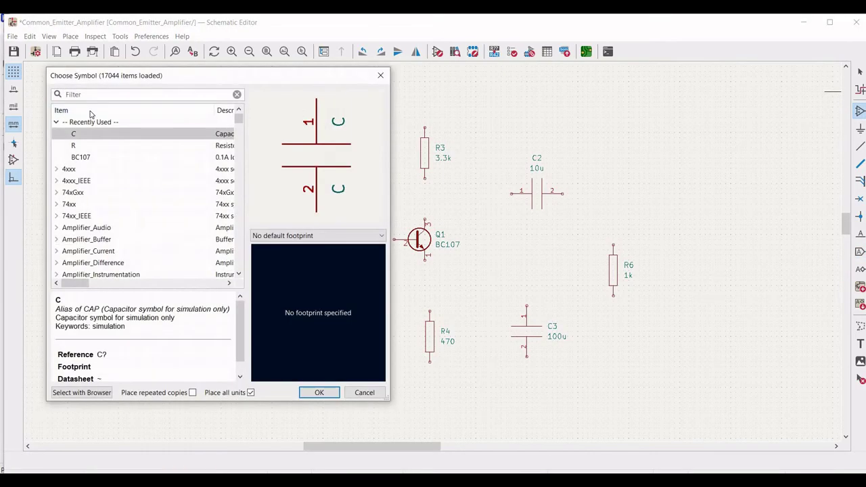
type("p")
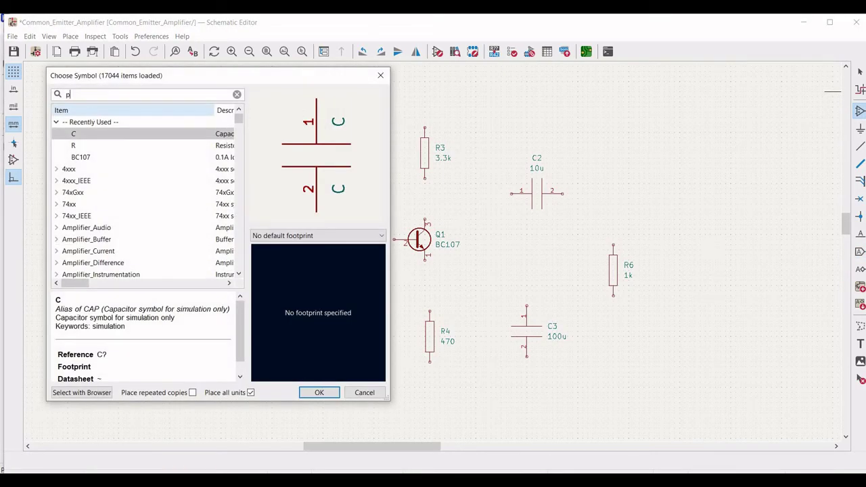
type("spice")
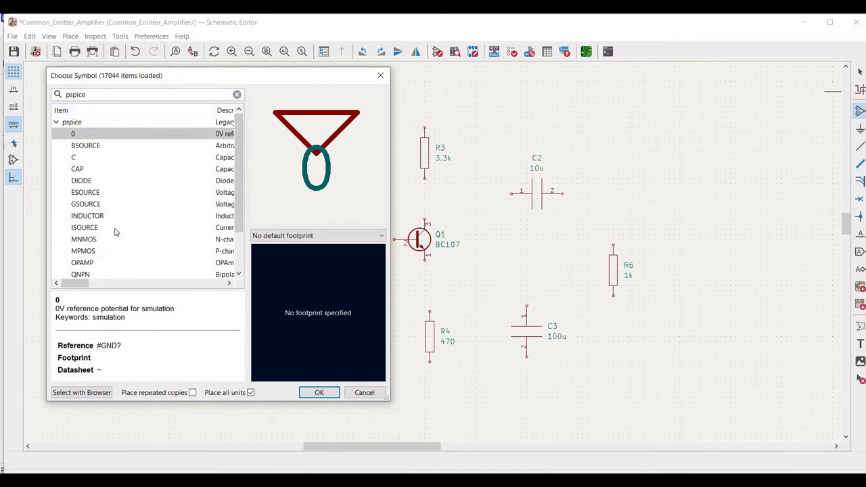
scroll(99, 231, "down", 2)
left_click(85, 262)
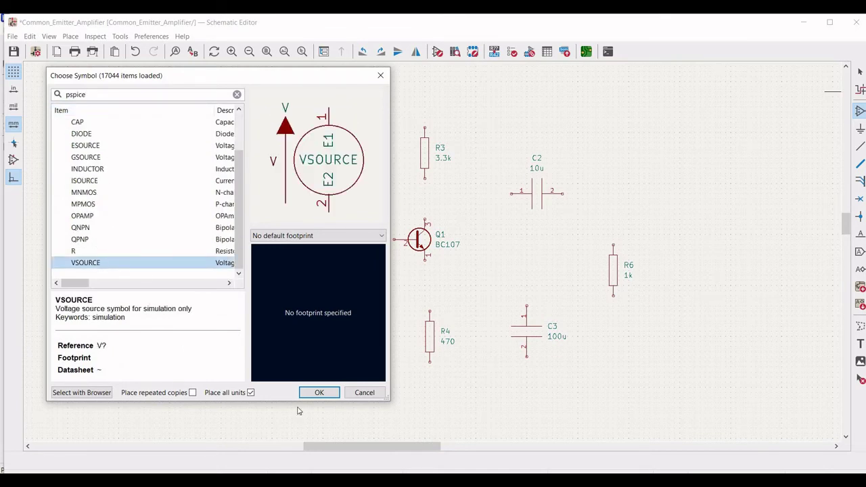
left_click(316, 392)
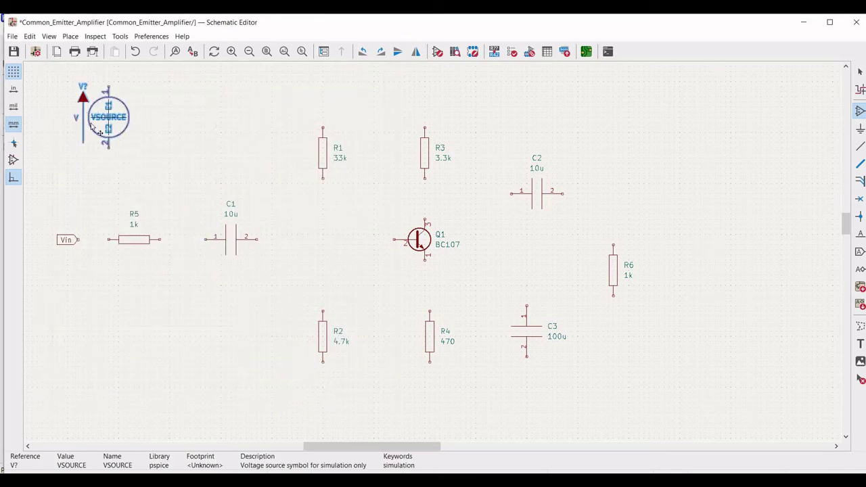
left_click(97, 135)
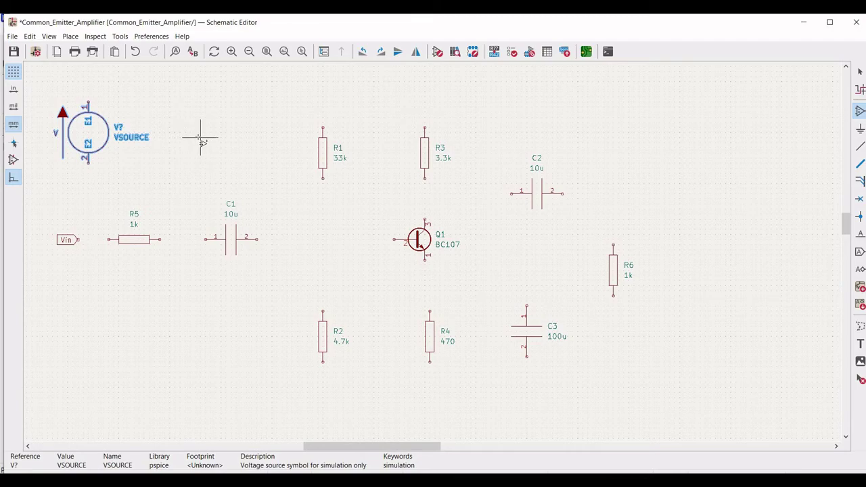
- Place a second pspice VSOURCE voltage source beside the first one, level with it and before R1
left_click(200, 139)
left_click(101, 135)
left_click(319, 392)
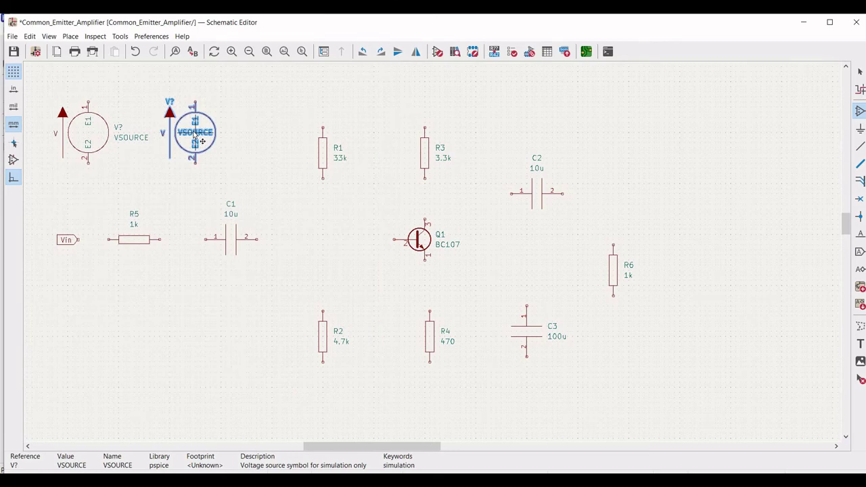
left_click(194, 133)
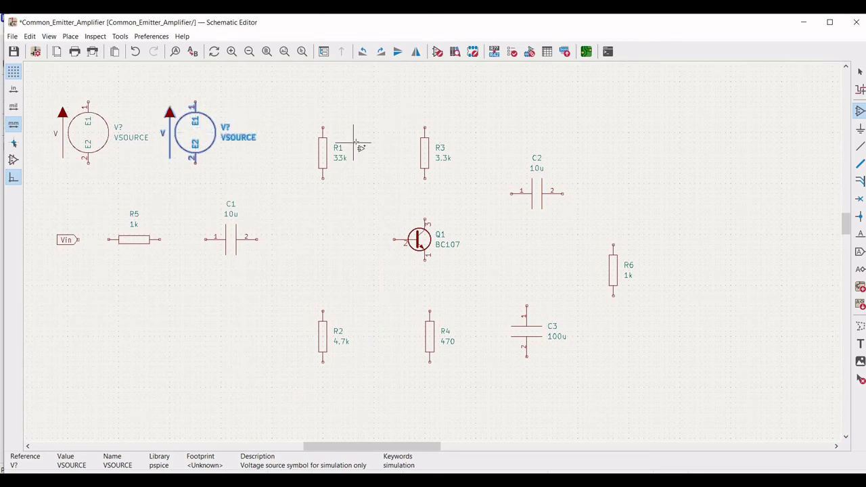
- Attach a GND power symbol to the lower pin of each of the two voltage sources
left_click(860, 129)
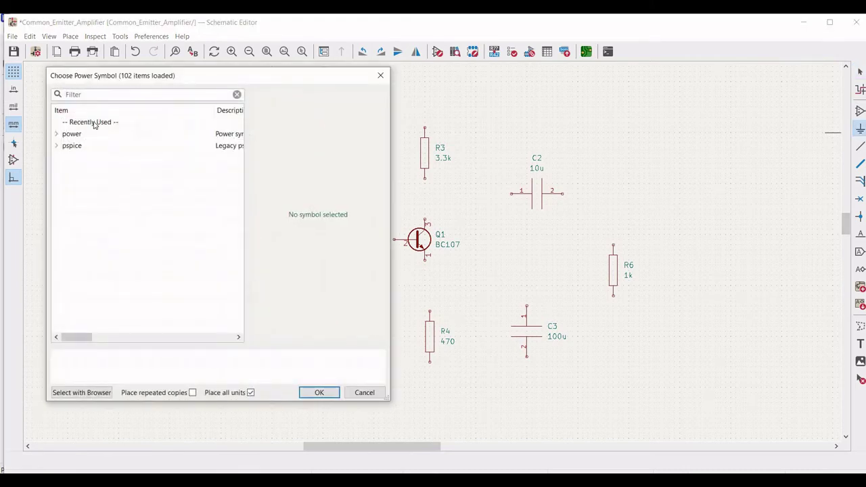
type("gnd")
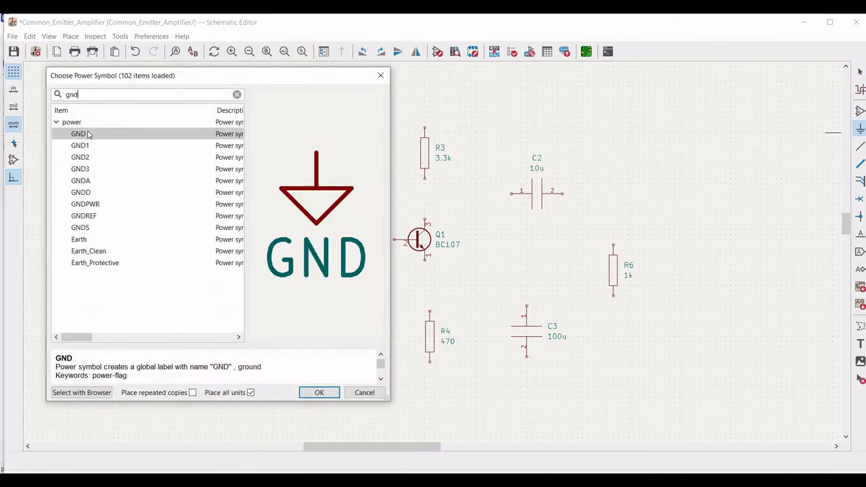
left_click(319, 393)
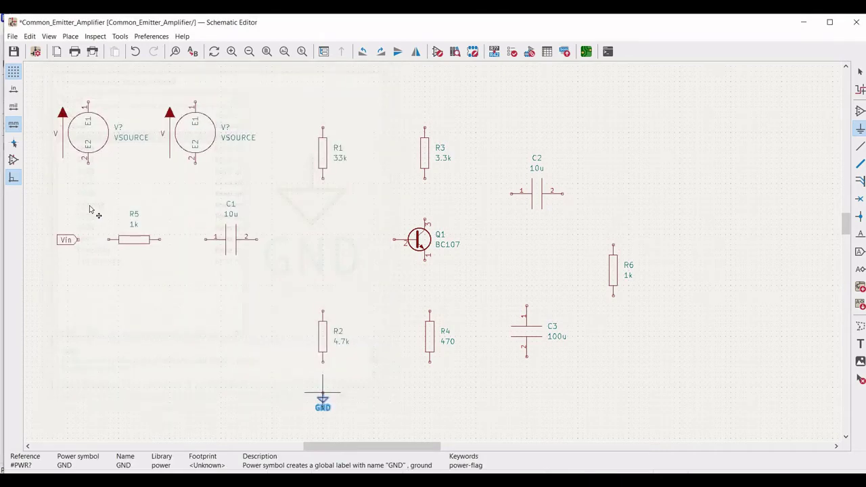
left_click(88, 164)
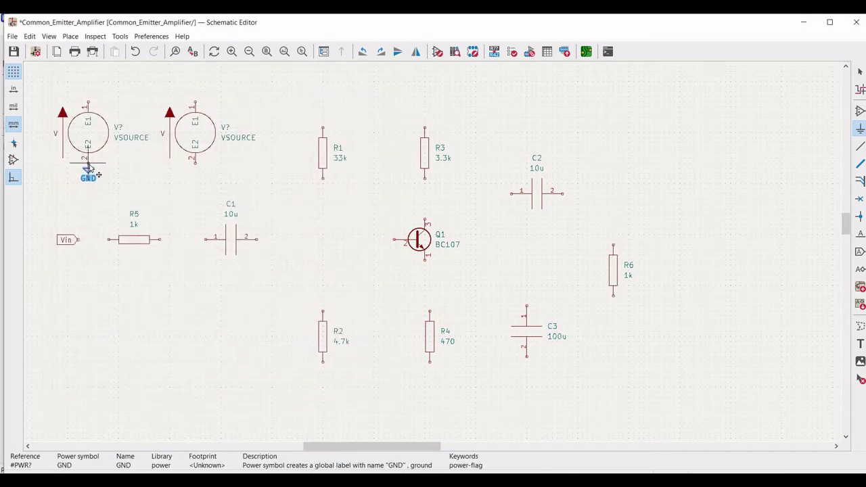
left_click(192, 175)
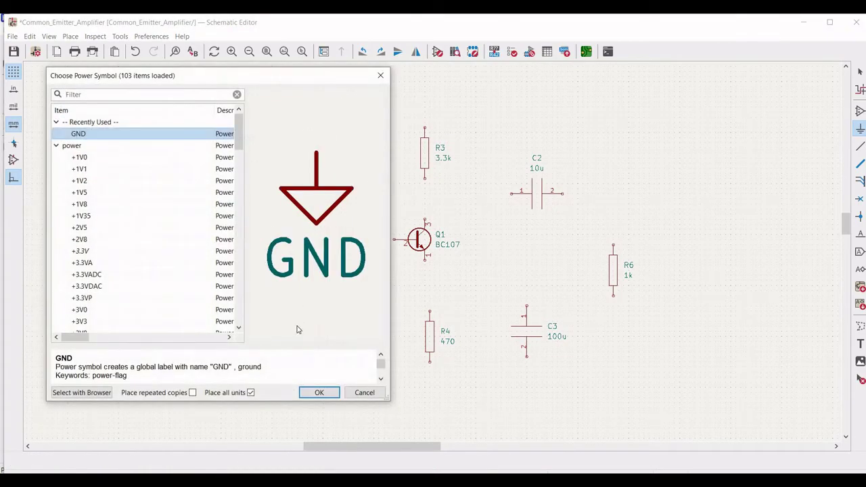
left_click(328, 393)
left_click(195, 173)
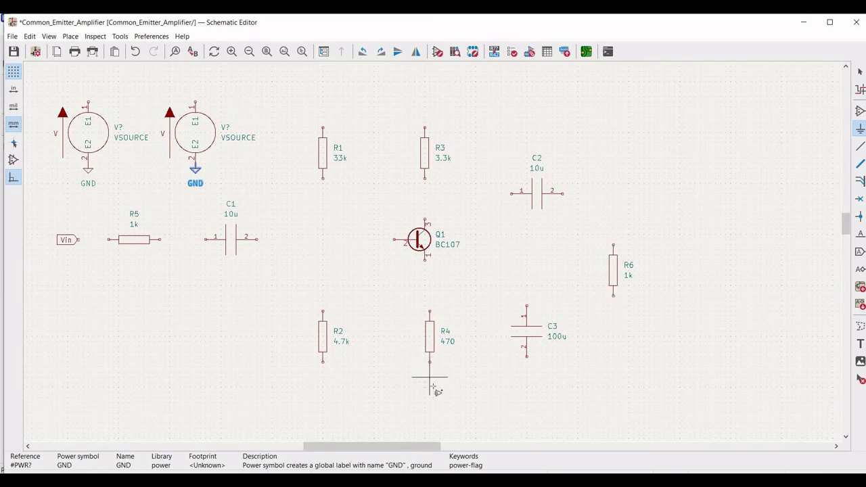
- Place a GND power symbol a short distance below R4, in line with its lower pin
left_click(431, 385)
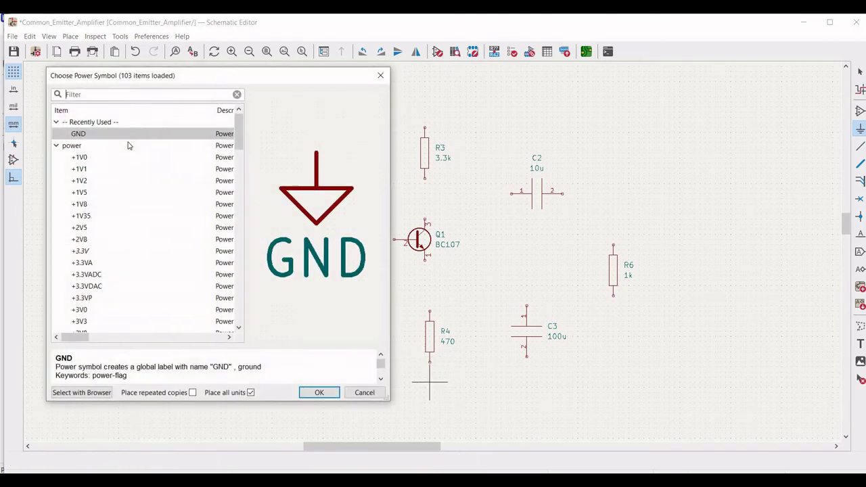
left_click(325, 394)
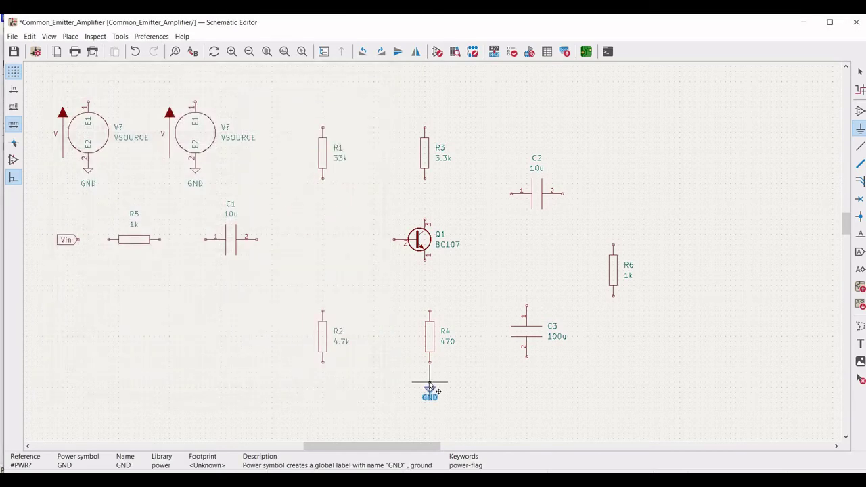
left_click(429, 383)
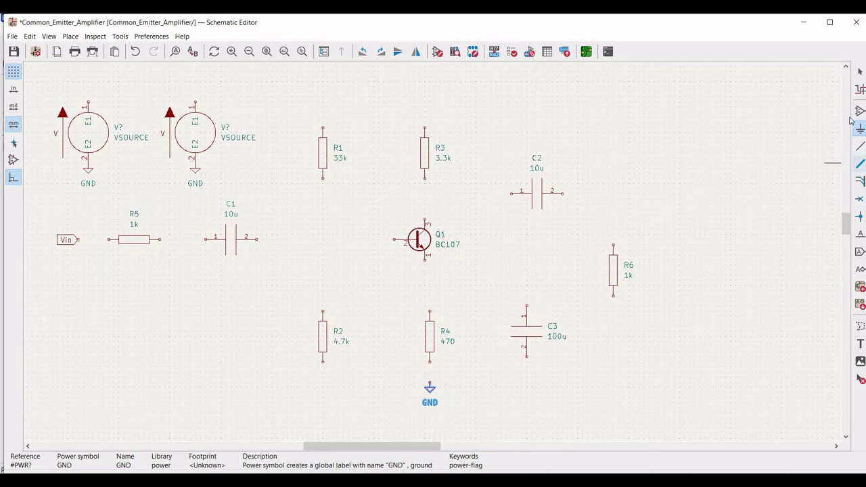
- Place an input-shaped global label Vcc just above the first voltage source, rotated to point down at its upper pin
left_click(860, 252)
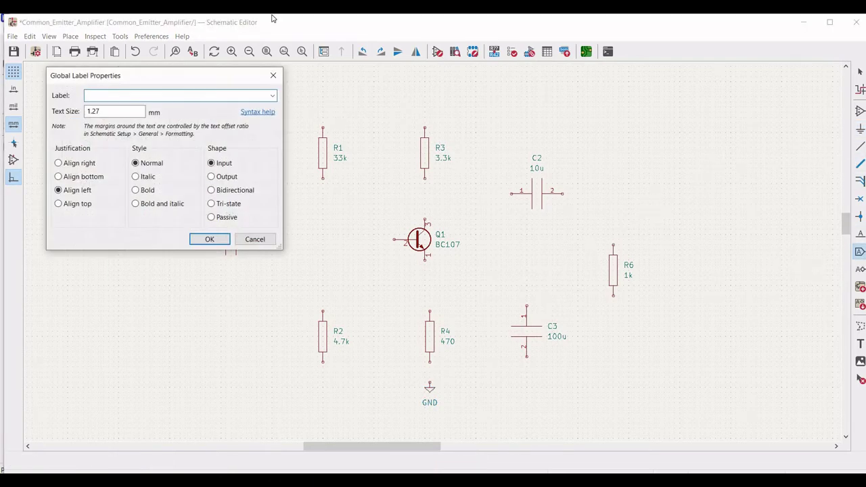
type("Vcc")
key("Return")
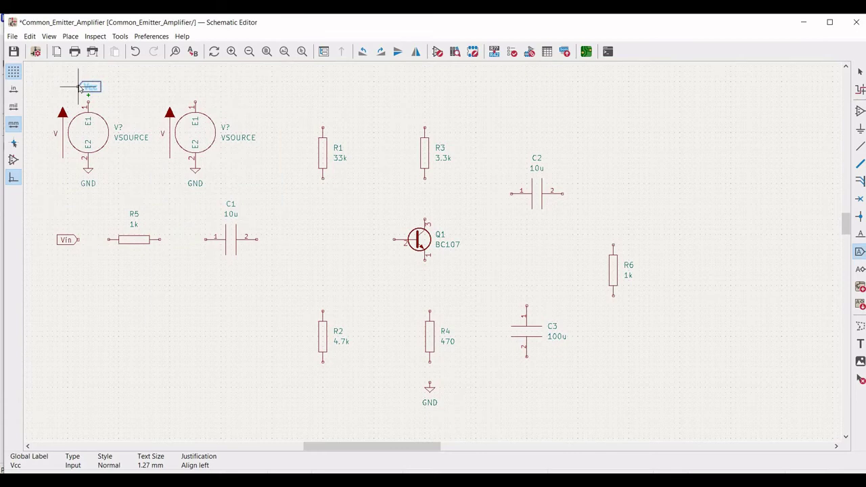
key("r")
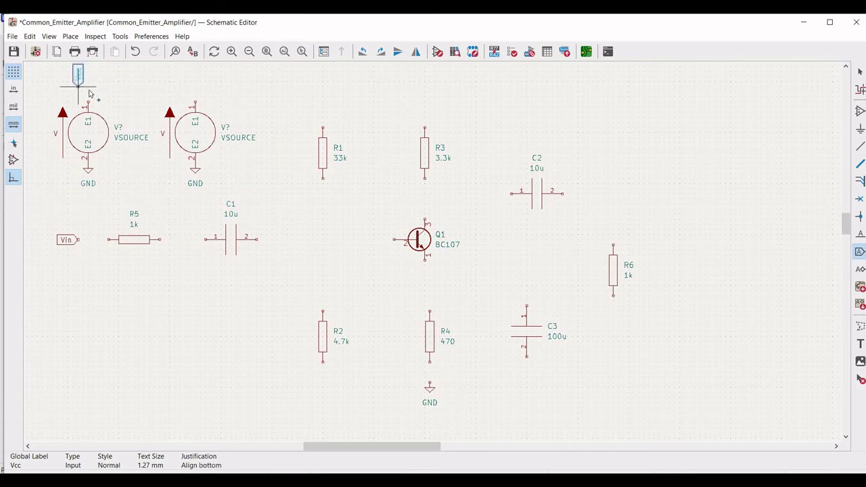
left_click(88, 87)
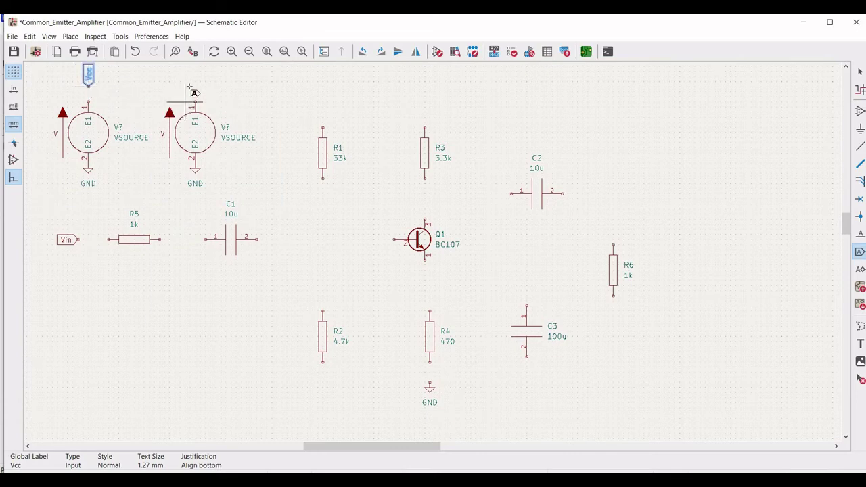
- Place an input-shaped global label Vin just above the second voltage source, rotated to point down at its upper pin
left_click(194, 77)
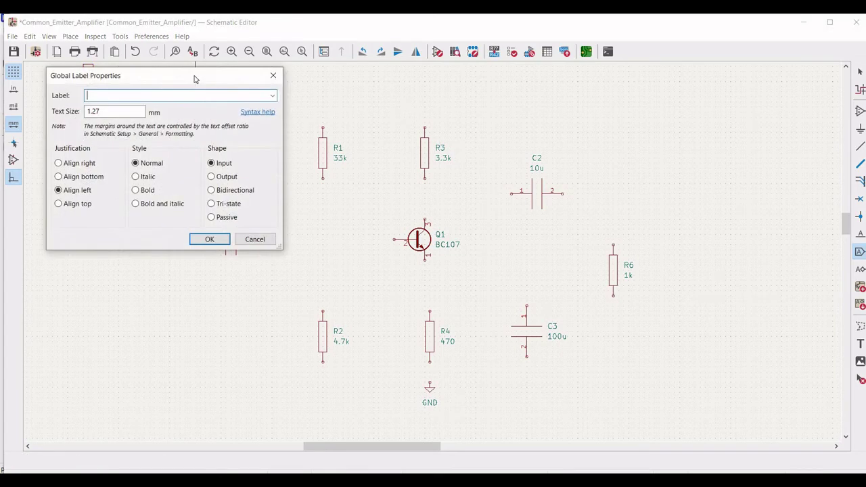
type("Vin")
key("Return")
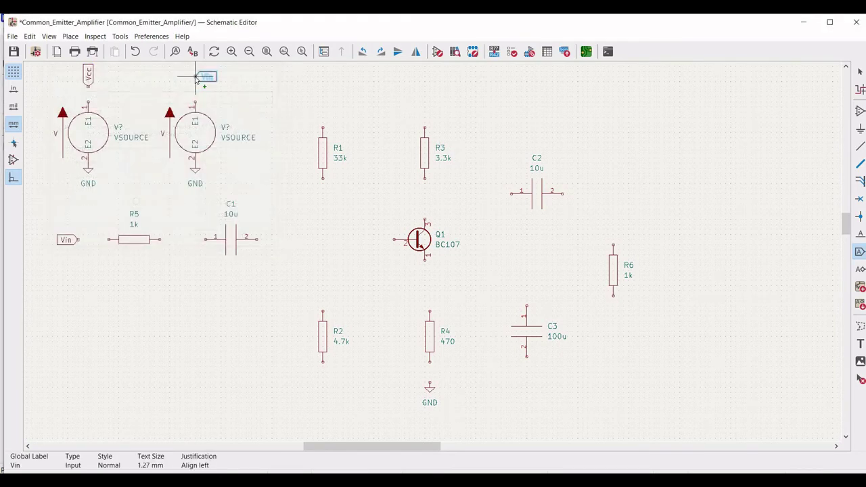
key("r")
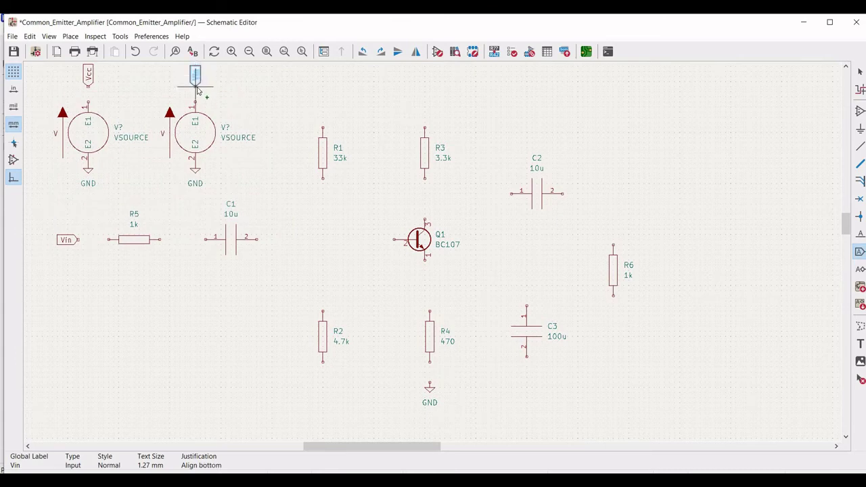
left_click(196, 85)
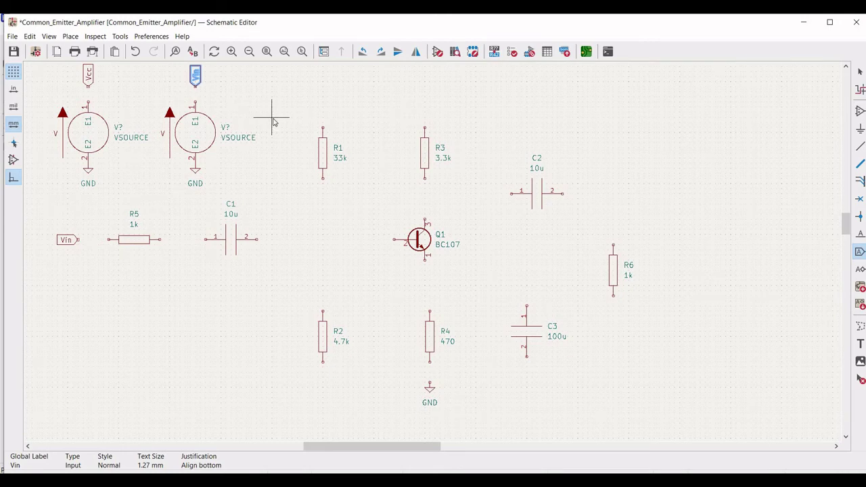
key("Escape")
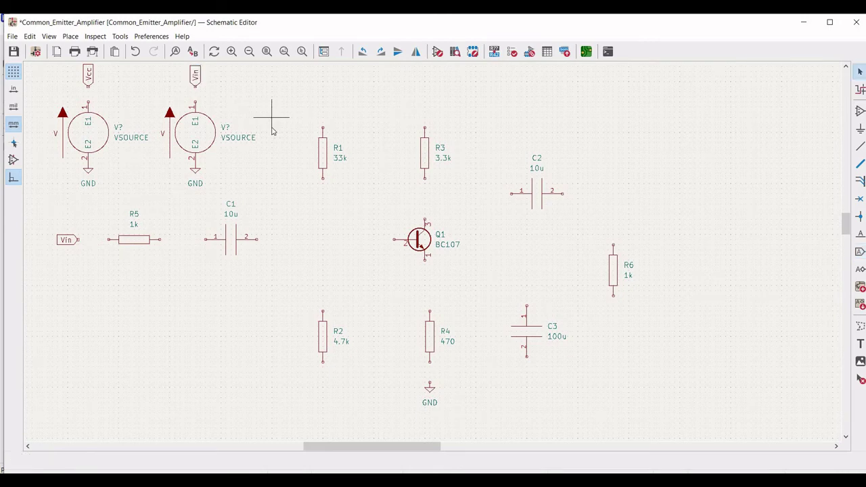
- Set the reference of the voltage source under the Vcc label to Vcc and its value to 0
right_click(95, 116)
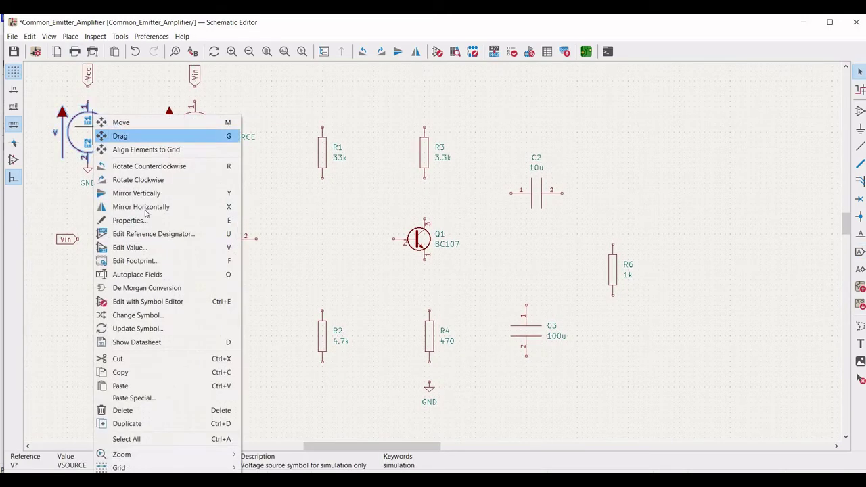
left_click(239, 215)
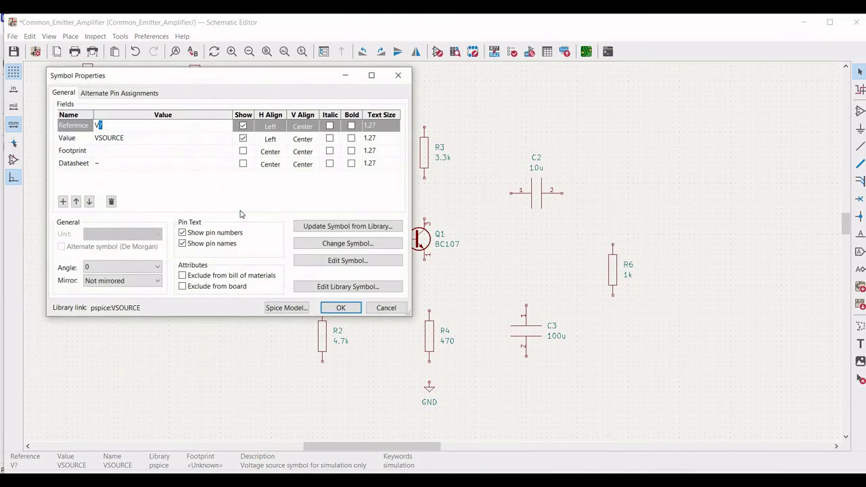
type("Vcc")
left_click(111, 138)
type("0")
- Give the Vcc source a Spice model with a DC voltage of 12 and apply its properties
left_click(286, 308)
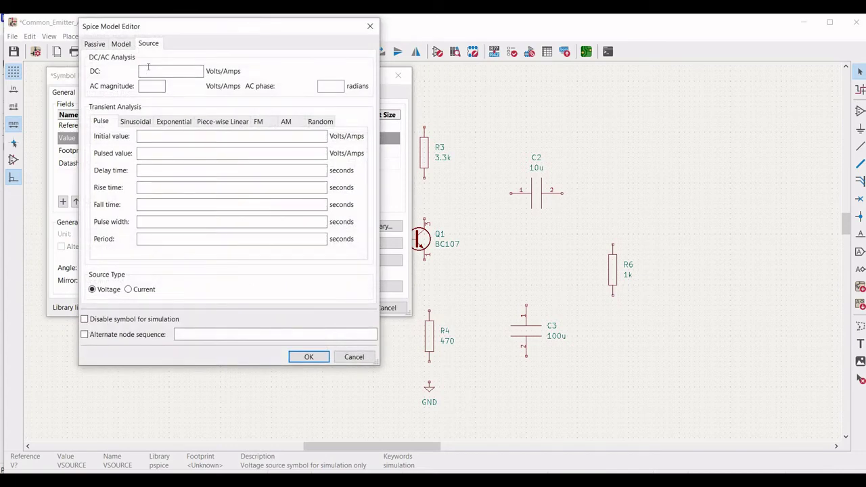
left_click(149, 72)
type("12")
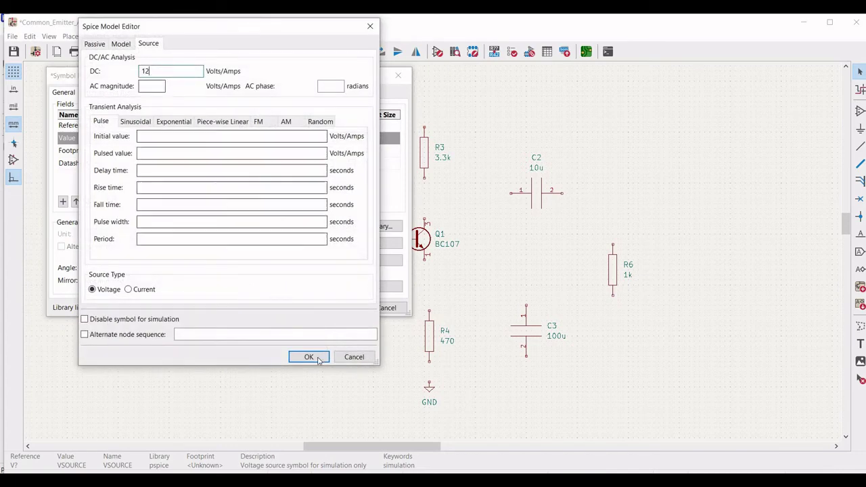
left_click(343, 356)
left_click(333, 309)
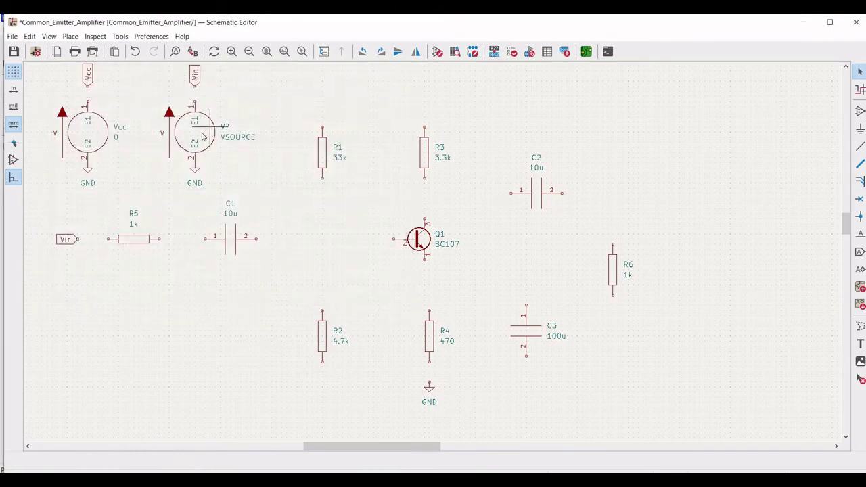
- Set the reference of the voltage source under the Vin label to Vin and its value to 0
right_click(202, 117)
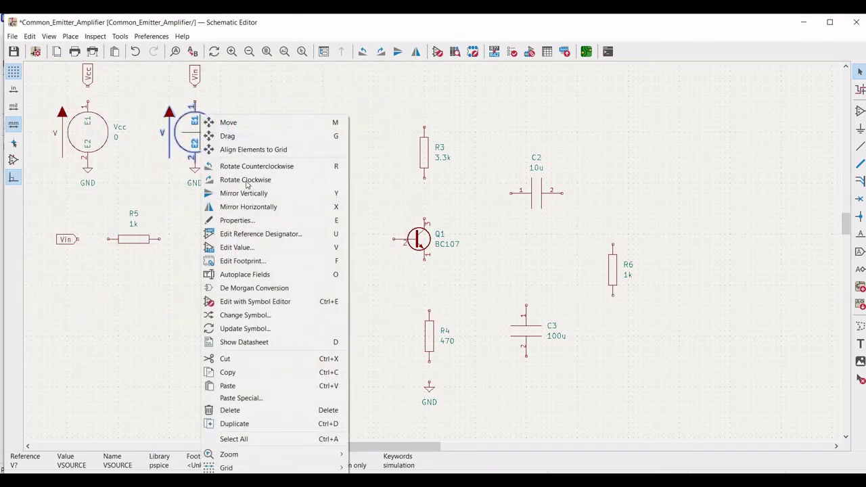
left_click(263, 220)
type("in")
key("Return")
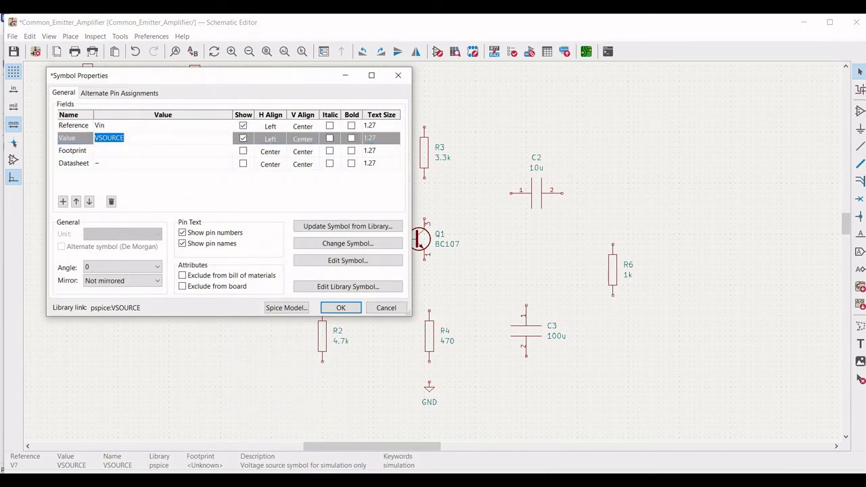
- Give the Vin source a sinusoidal Spice model with DC offset 0, amplitude 25m and frequency 1k, and apply its properties
left_click(283, 308)
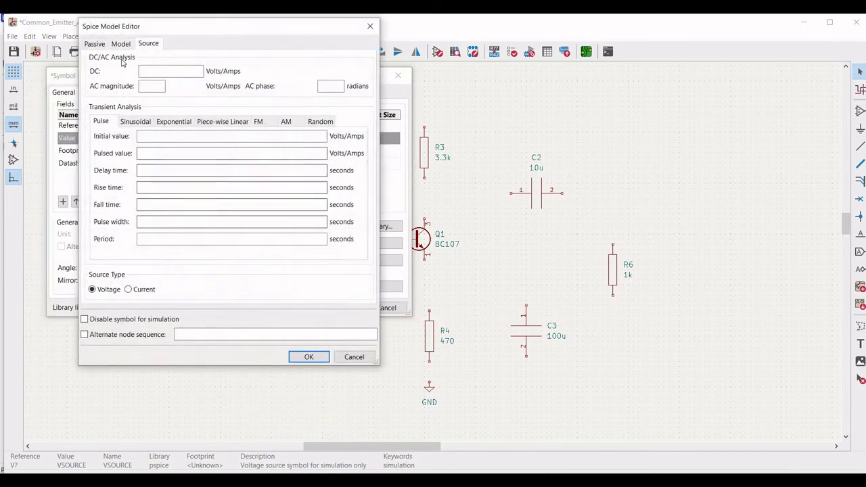
left_click(135, 121)
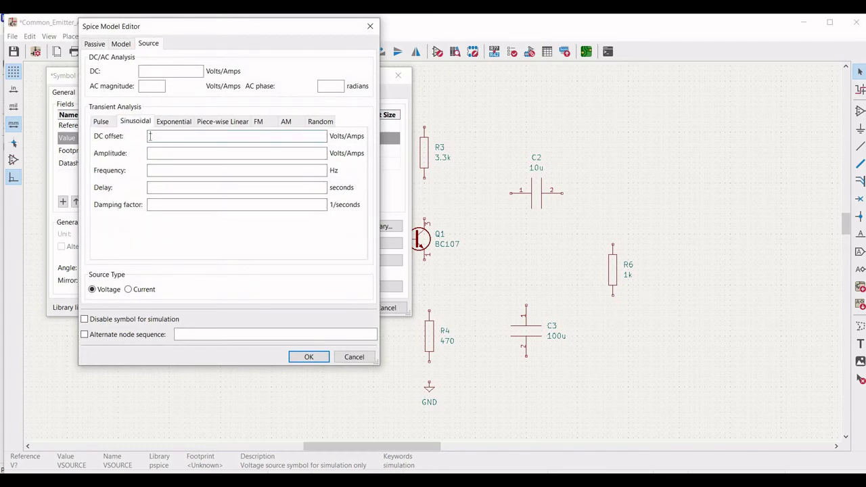
type("0")
left_click(153, 153)
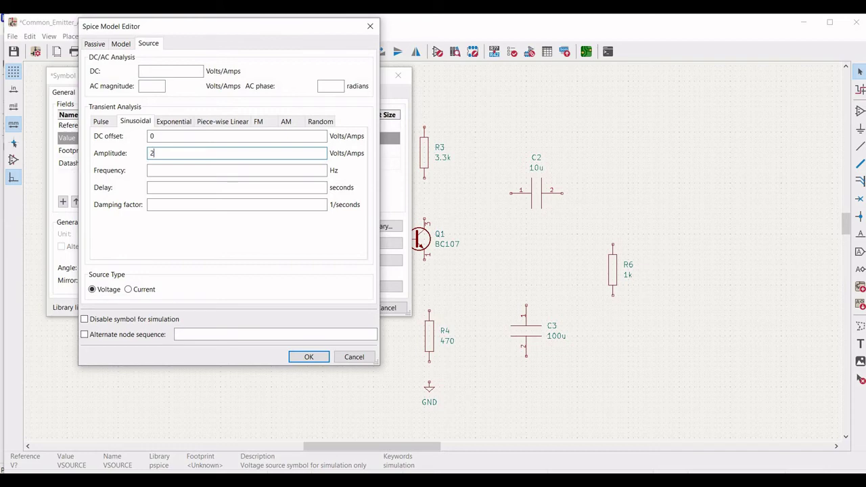
left_click(165, 173)
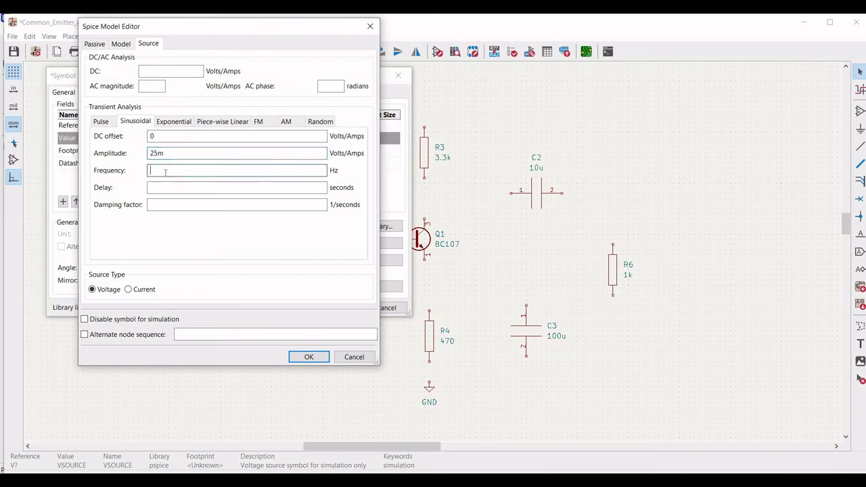
type("1k")
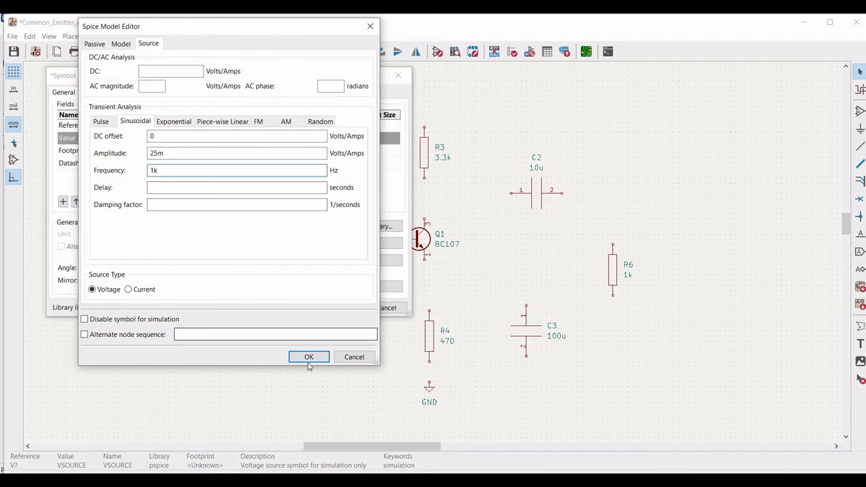
left_click(307, 356)
left_click(340, 307)
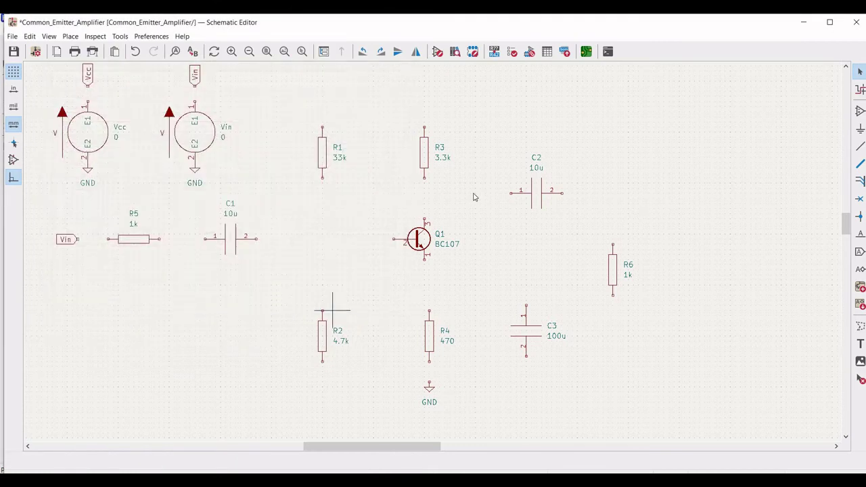
- Wire the Vcc label to the upper pin of the Vcc voltage source
left_click(859, 148)
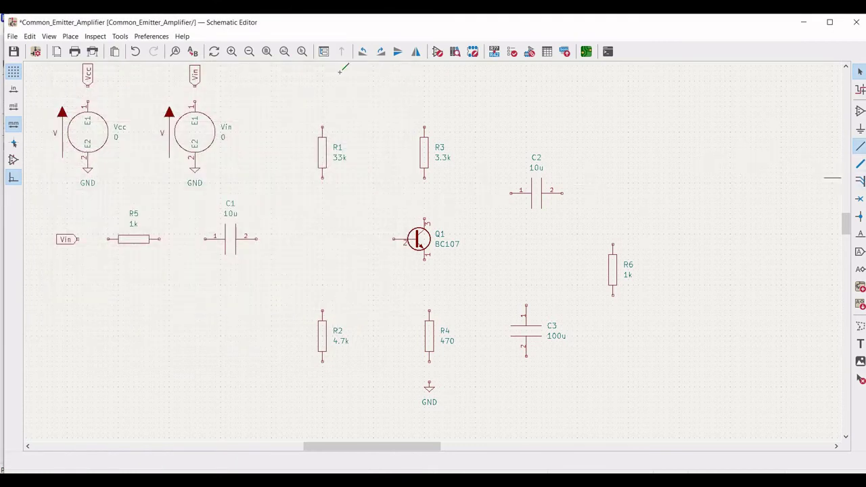
left_click(87, 86)
left_click(112, 90)
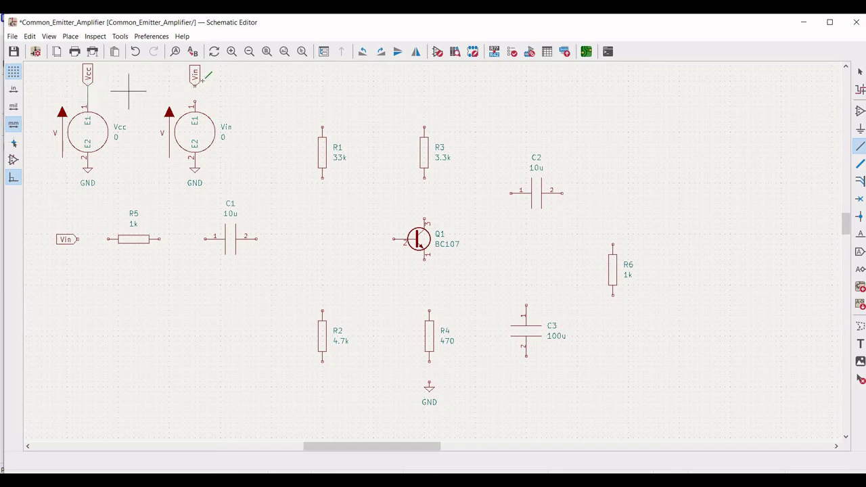
- Wire the upper Vin label to the Vin source, and the left-hand Vin label through R5 to pin 1 of C1
left_click(194, 87)
left_click(78, 239)
left_click(118, 239)
left_click(159, 239)
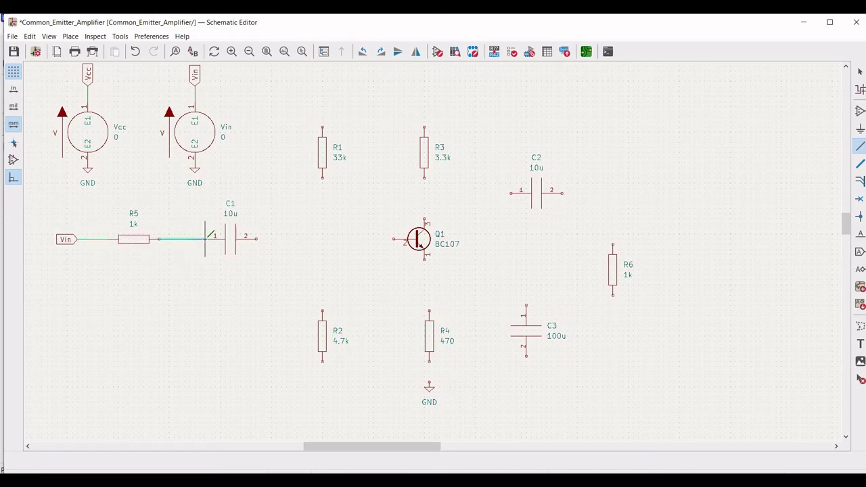
left_click(205, 238)
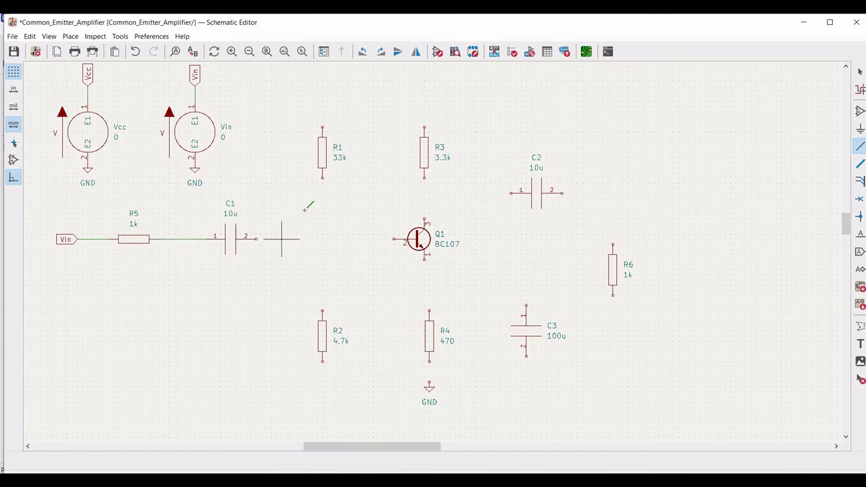
- Wire R1's lower pin to R2's upper pin, and R2's lower pin to R4's lower pin
left_click(322, 178)
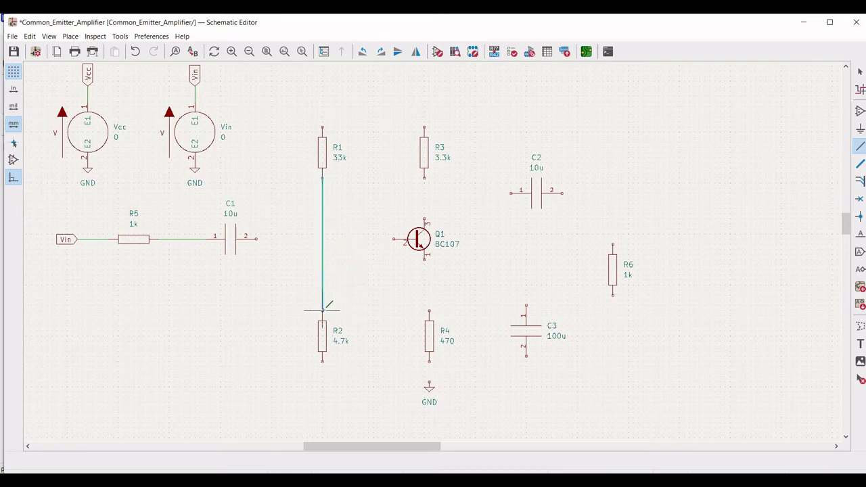
left_click(322, 315)
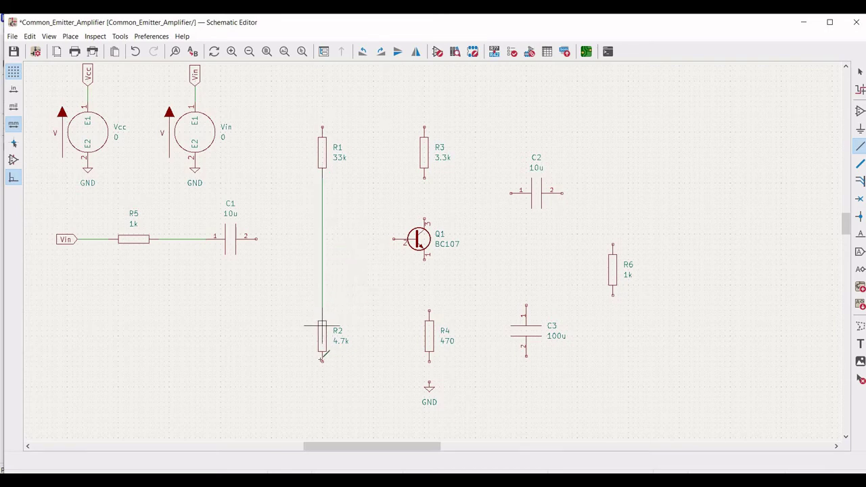
left_click(322, 360)
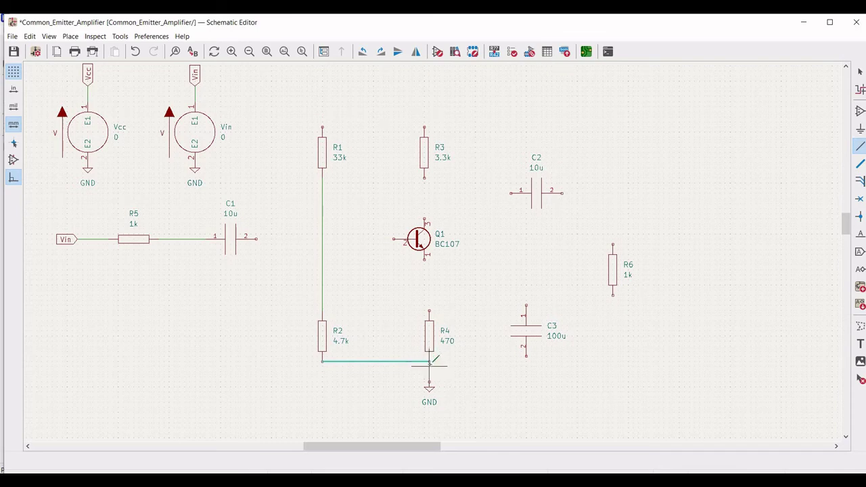
left_click(445, 363)
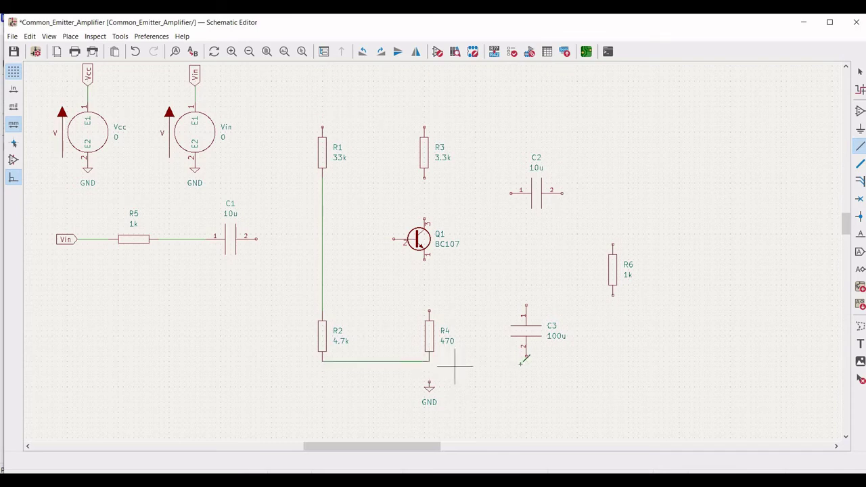
- Wire C3's lower pin to the junction at R4's lower pin
left_click(525, 355)
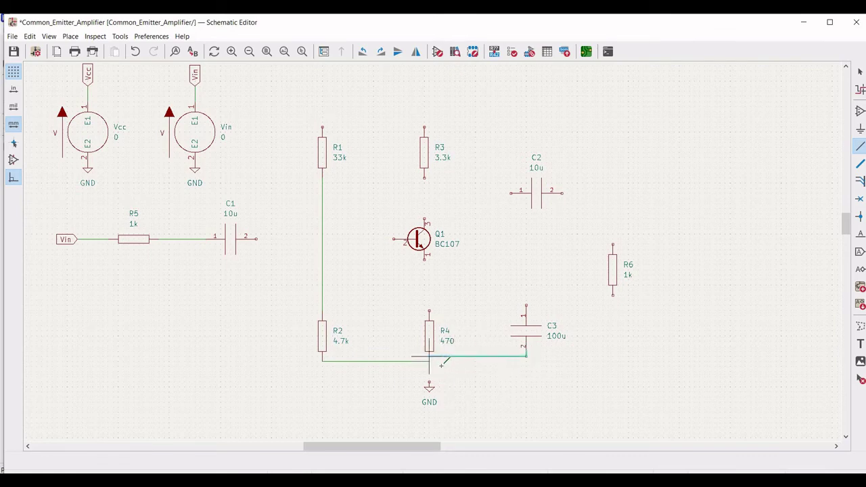
key("Escape")
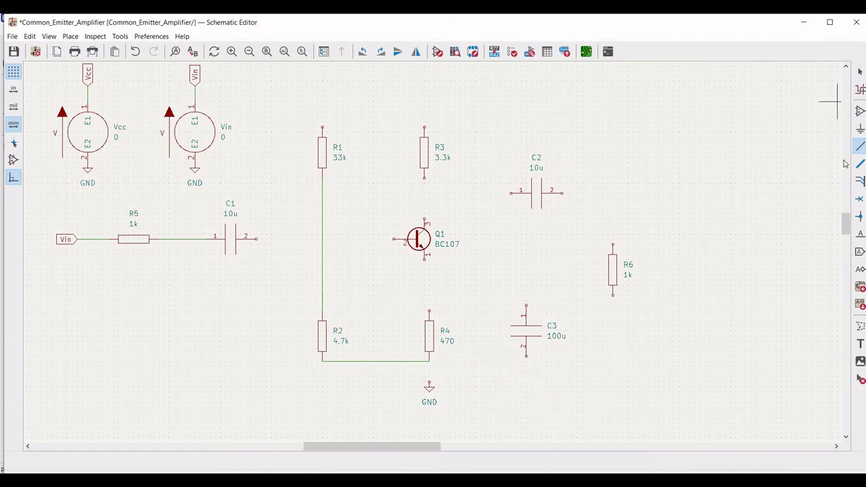
left_click(525, 356)
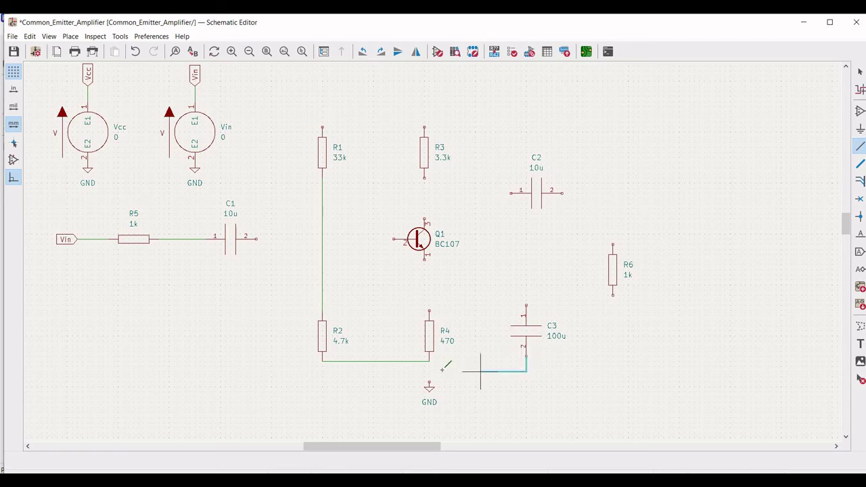
left_click(429, 361)
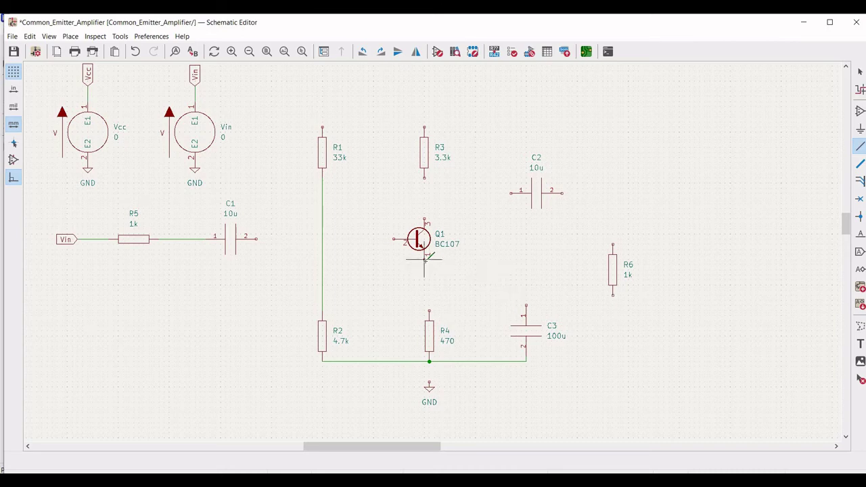
- Wire Q1's emitter to R4's upper pin and its collector to R3's lower pin
left_click(431, 289)
left_click(428, 311)
left_click(424, 219)
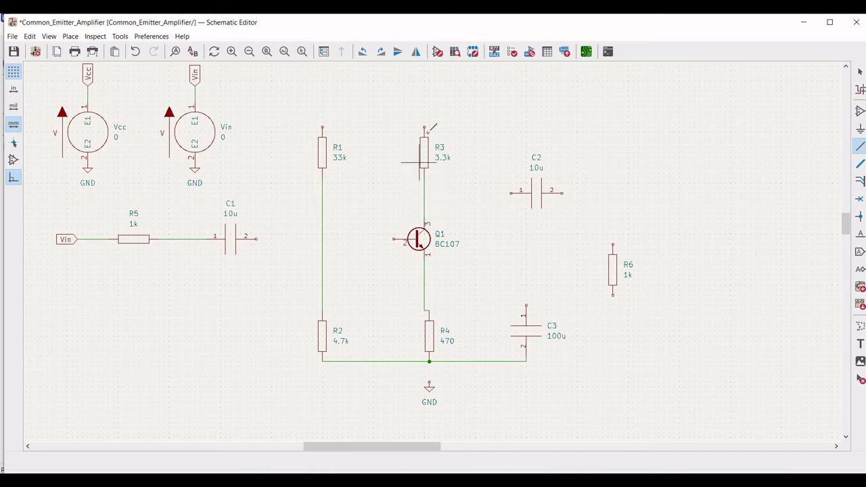
- Join the upper pins of R3 and R1, and wire pin 2 of C1 through the R1–R2 wire to Q1's base
left_click(424, 126)
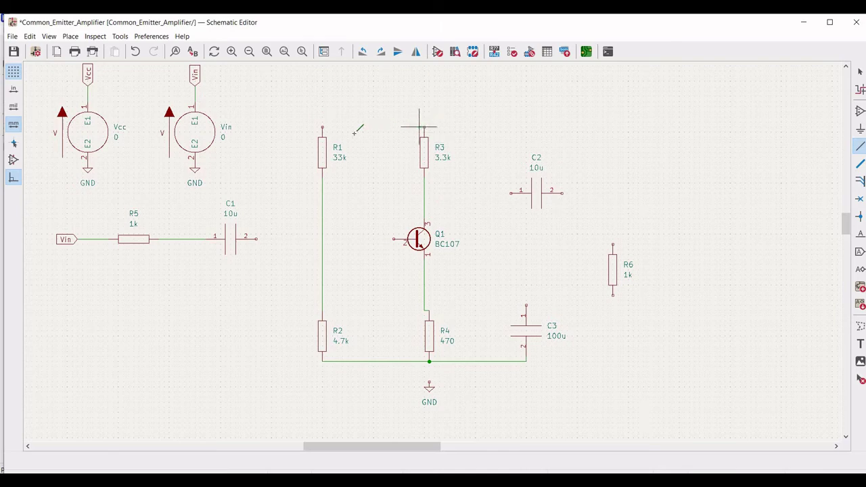
left_click(322, 127)
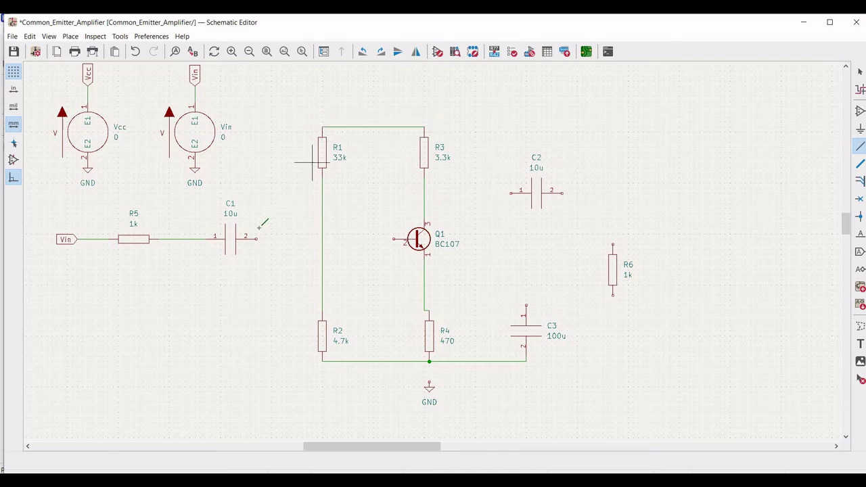
left_click(256, 238)
left_click(322, 239)
left_click(393, 238)
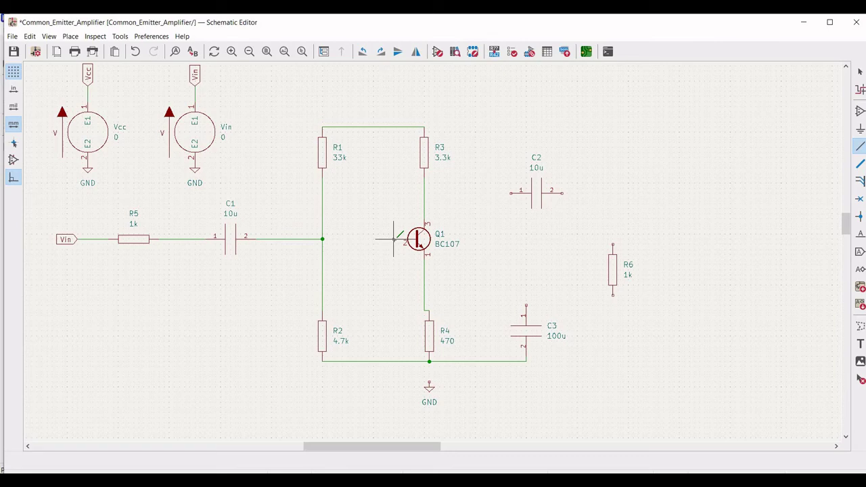
left_click(322, 238)
- Wire C3's upper pin to Q1's emitter wire and pin 1 of C2 to Q1's collector wire
left_click(526, 304)
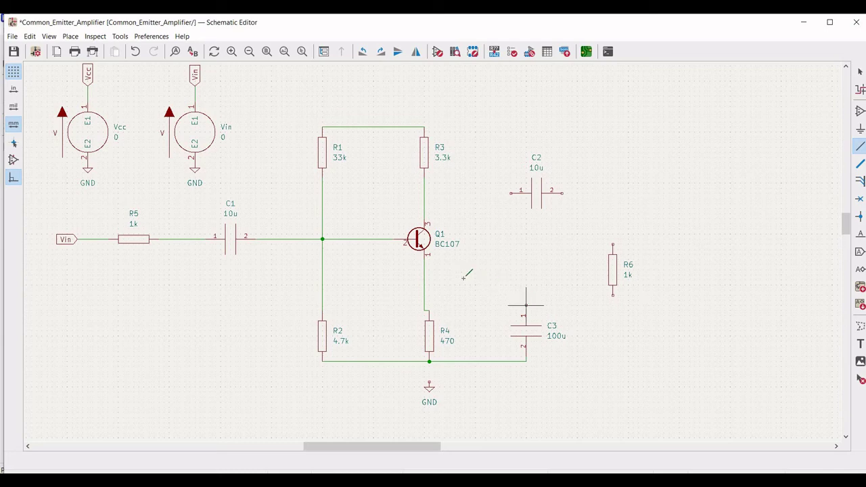
left_click(424, 279)
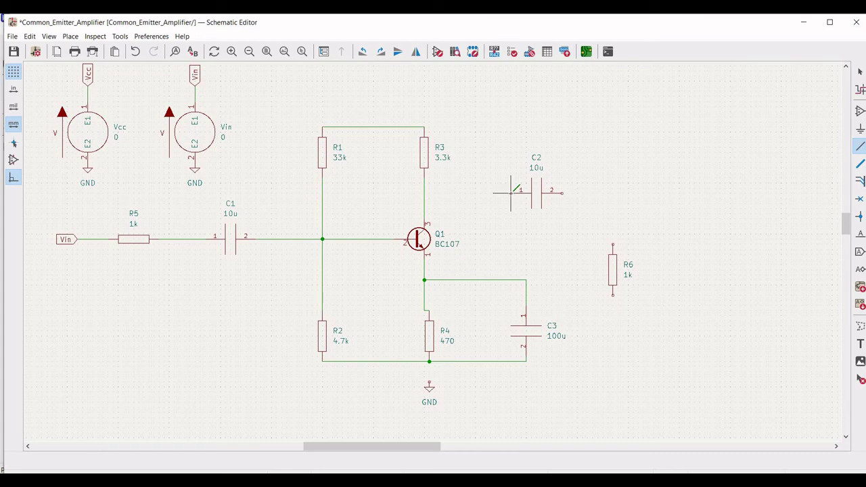
left_click(510, 193)
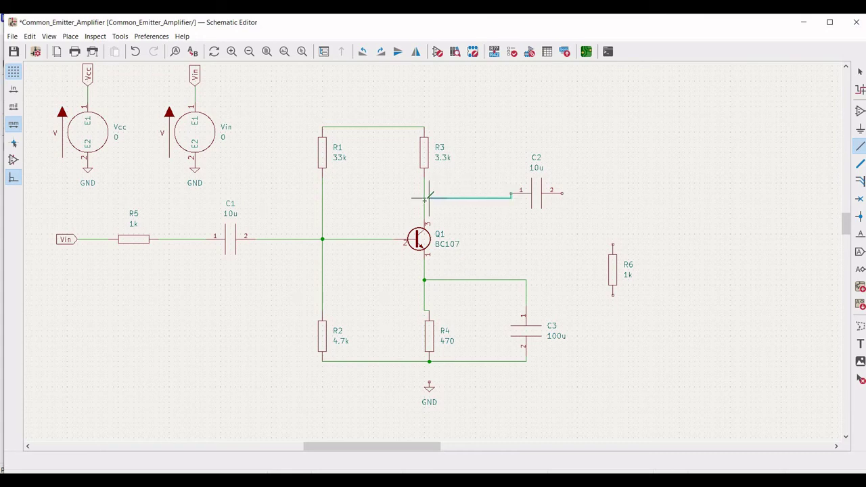
left_click(424, 198)
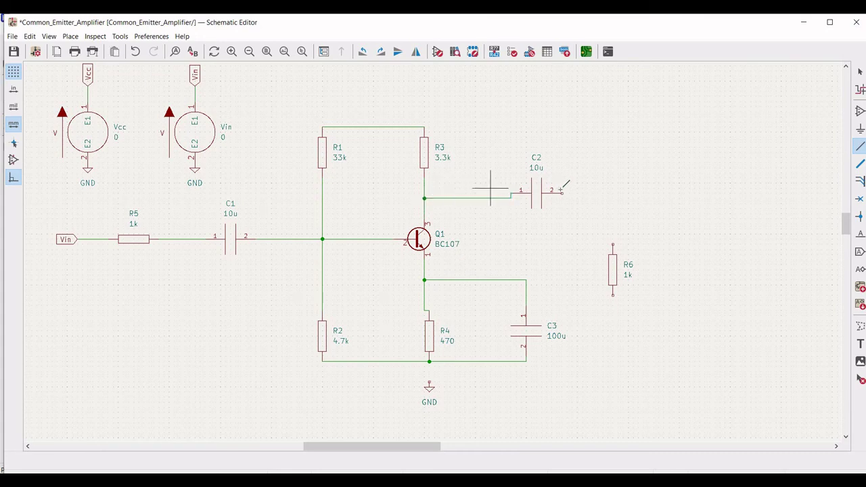
- Wire pin 2 of C2 to R6's upper pin, and R6's lower pin to the common wire below C3
left_click(562, 193)
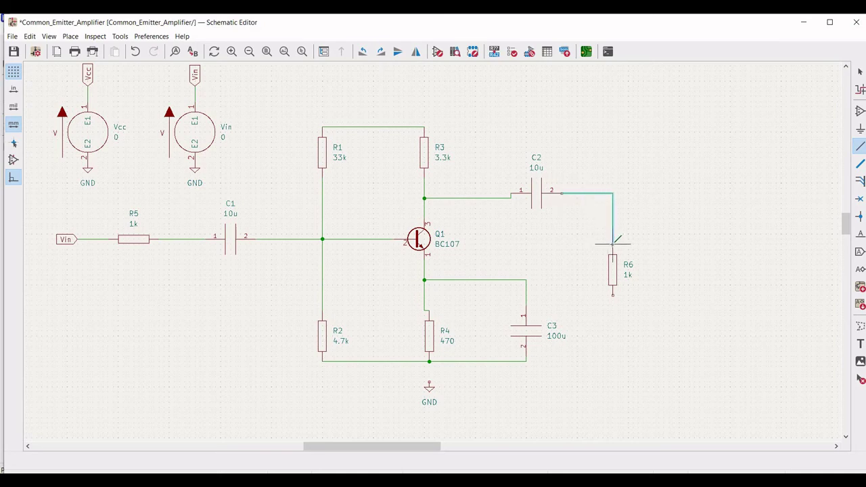
left_click(613, 244)
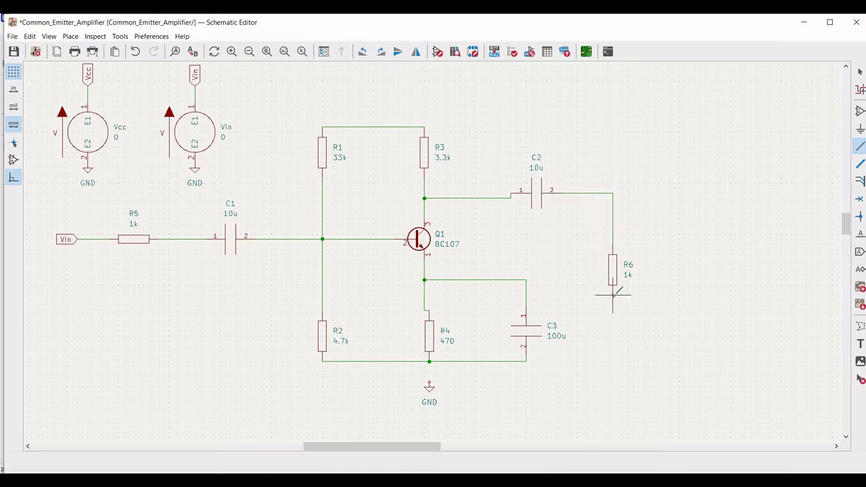
left_click(612, 295)
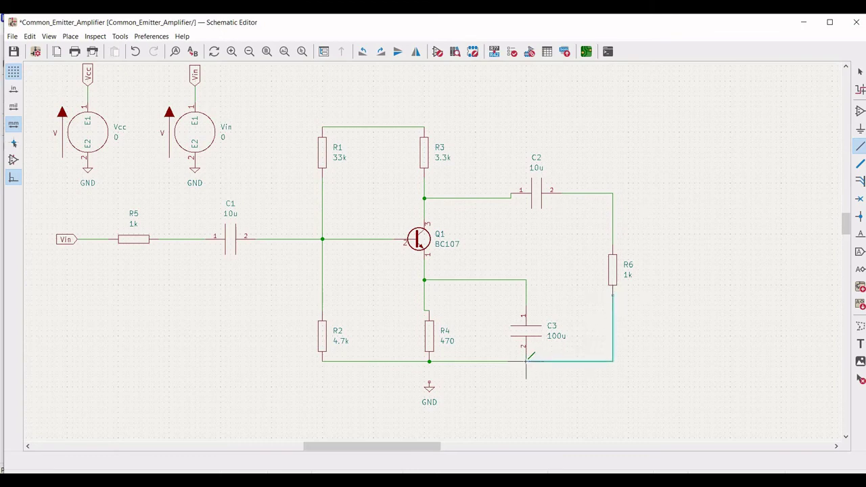
left_click(526, 360)
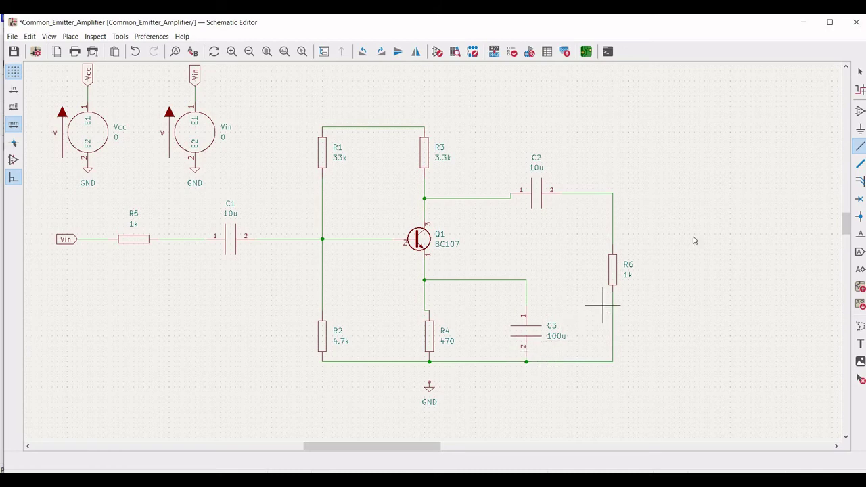
key("Escape")
- Place a global label Vcc, rotated to point downward, above the wire joining R1 and R3
left_click(860, 252)
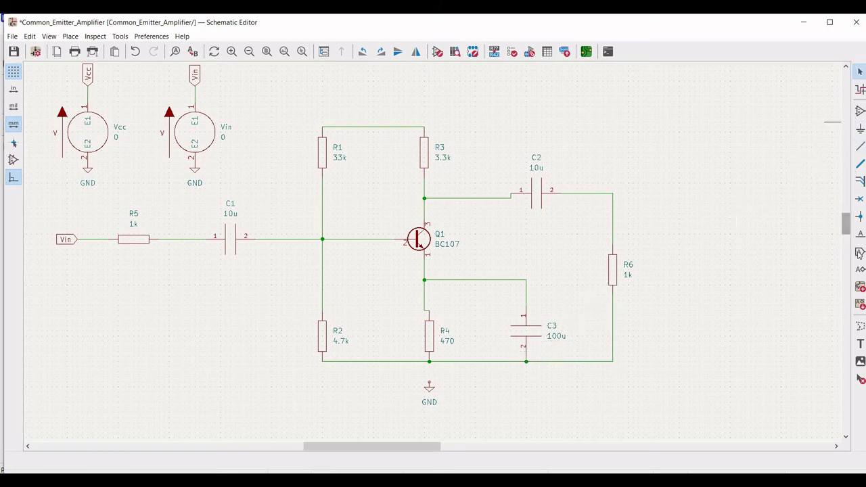
left_click(264, 157)
type("Vcc")
key("Return")
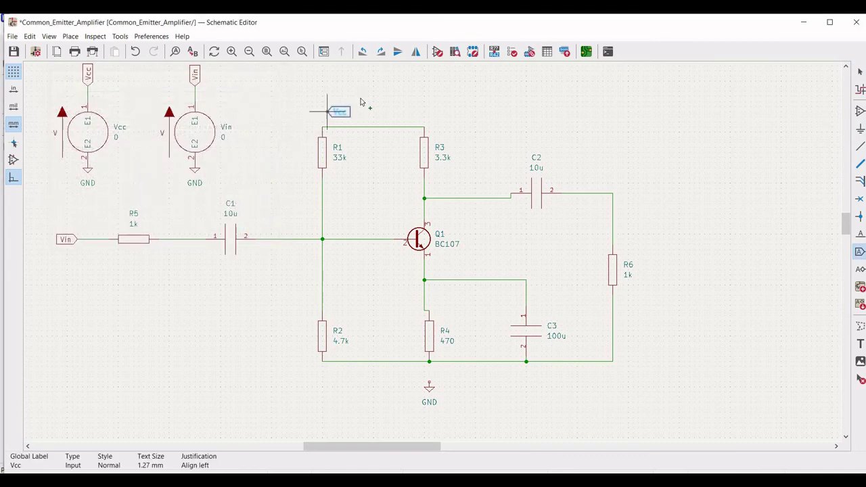
key("r")
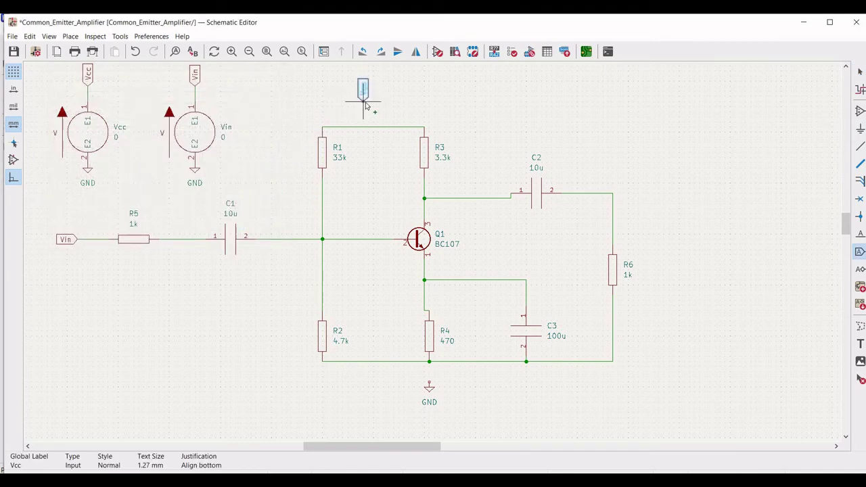
left_click(368, 102)
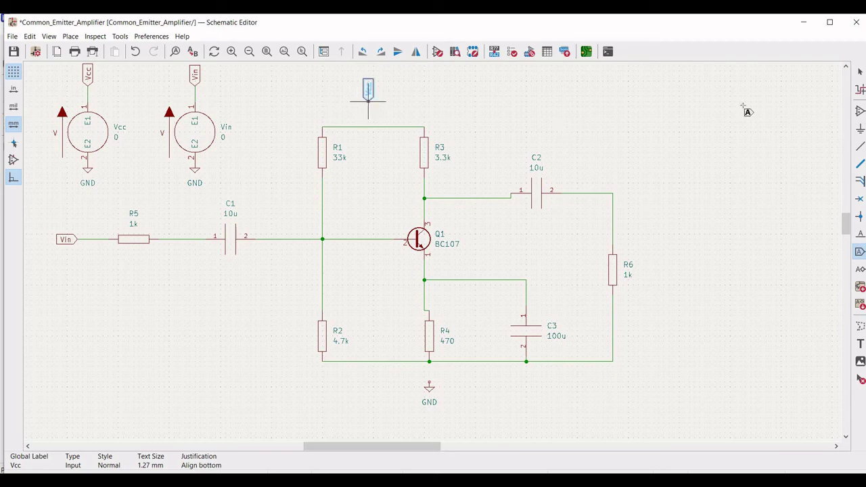
- Wire the new Vcc label to the R1–R3 wire and the GND symbol to the common wire under R4
left_click(859, 146)
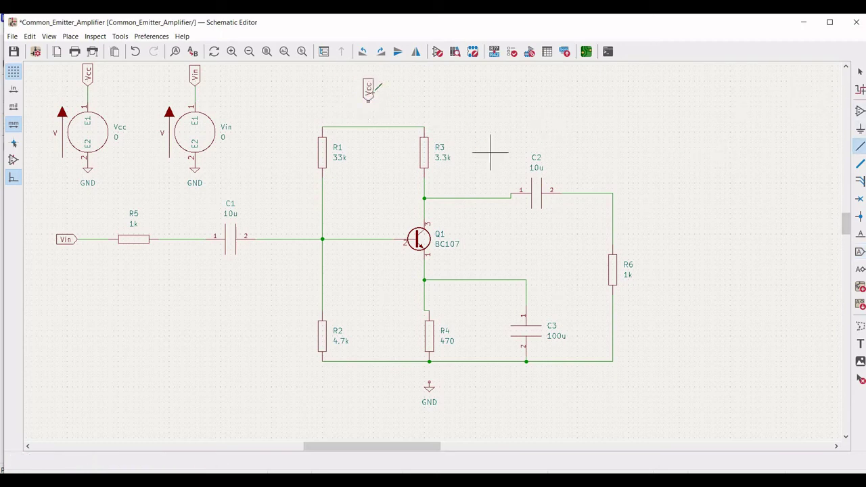
left_click(368, 101)
left_click(429, 380)
left_click(429, 361)
key("Escape")
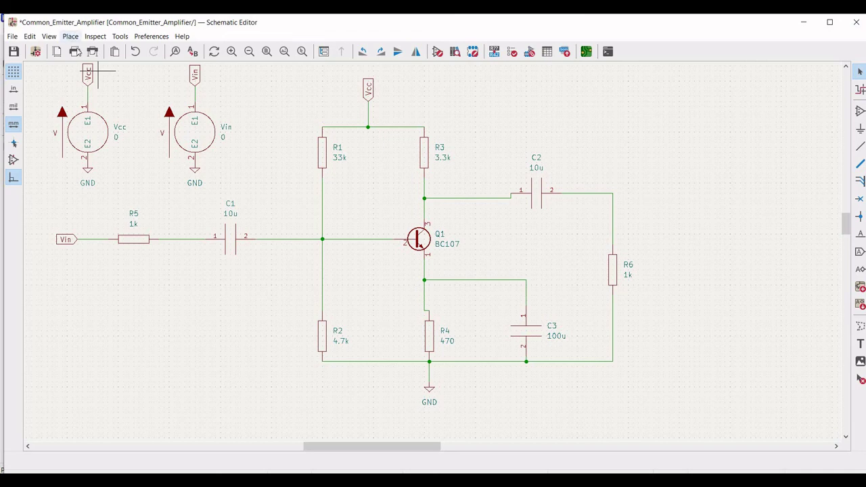
- Place the simulation directive text ".tran 4m 6m" in the empty area below R5 and save the schematic
left_click(70, 36)
left_click(135, 234)
left_click(155, 290)
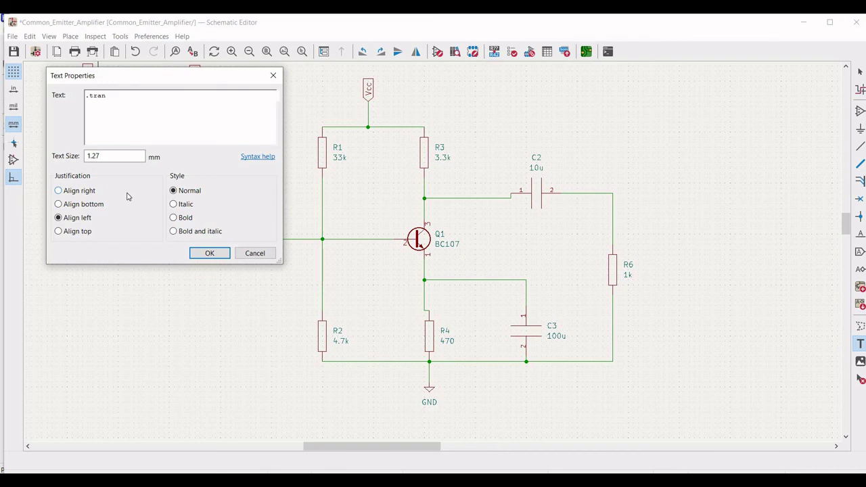
left_click(207, 255)
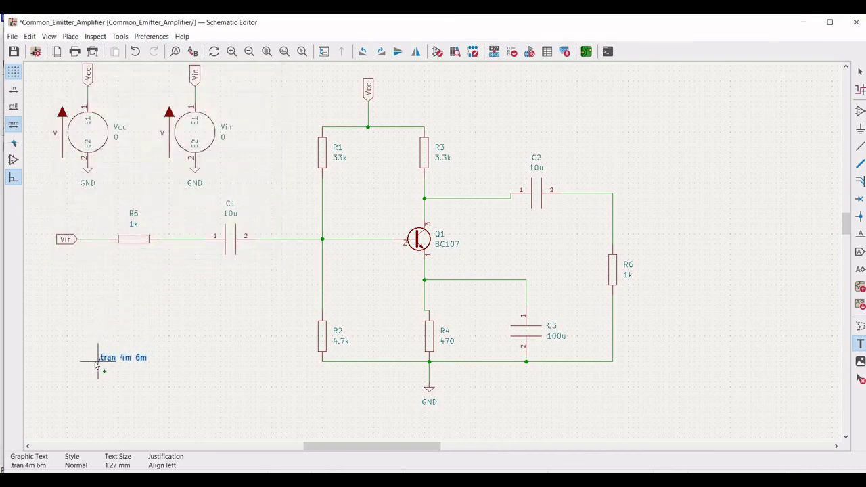
left_click(94, 367)
left_click(14, 51)
- Open the Spice simulator and run the transient simulation
left_click(96, 36)
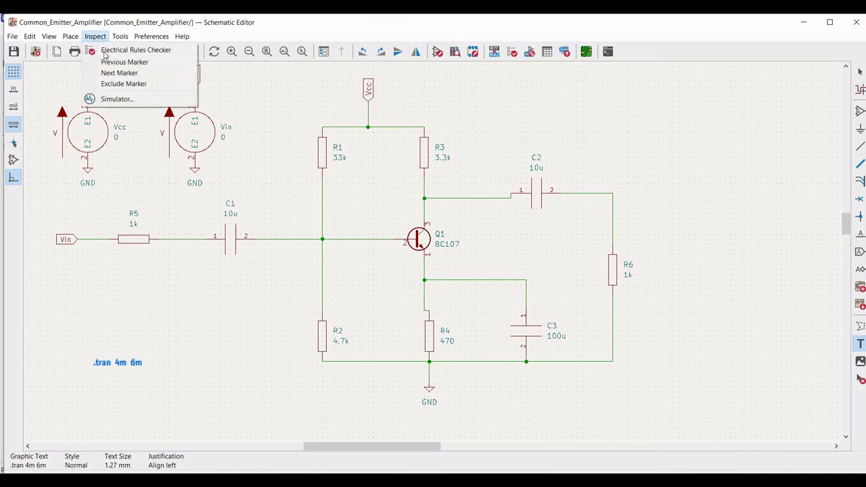
left_click(121, 99)
left_click(37, 55)
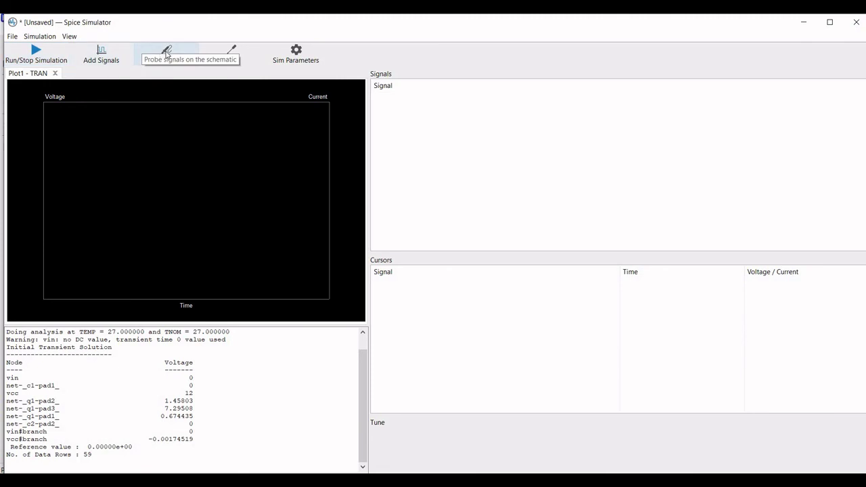
- Probe the Vin net and the output net at pin 2 of C2 to plot both voltages in the simulator
left_click(167, 54)
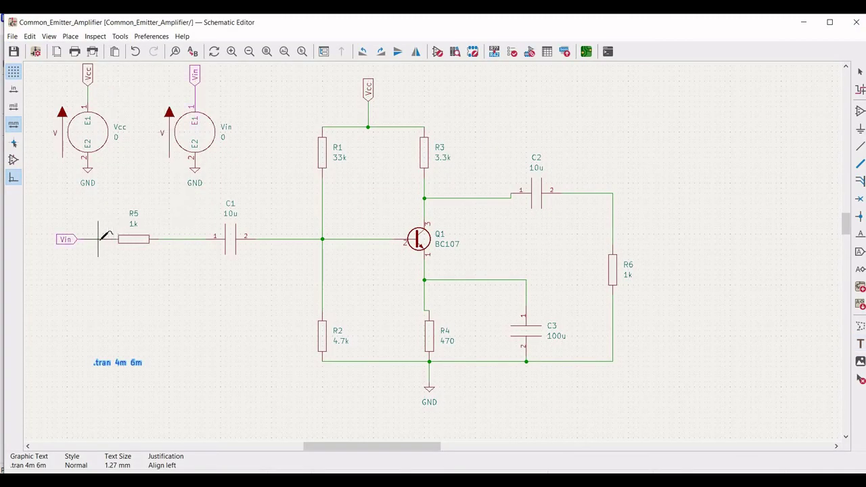
left_click(378, 239)
left_click(440, 433)
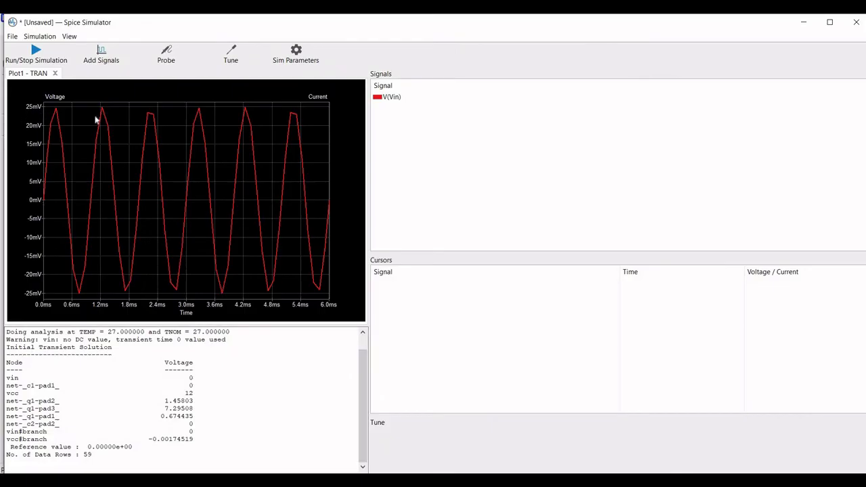
left_click(169, 54)
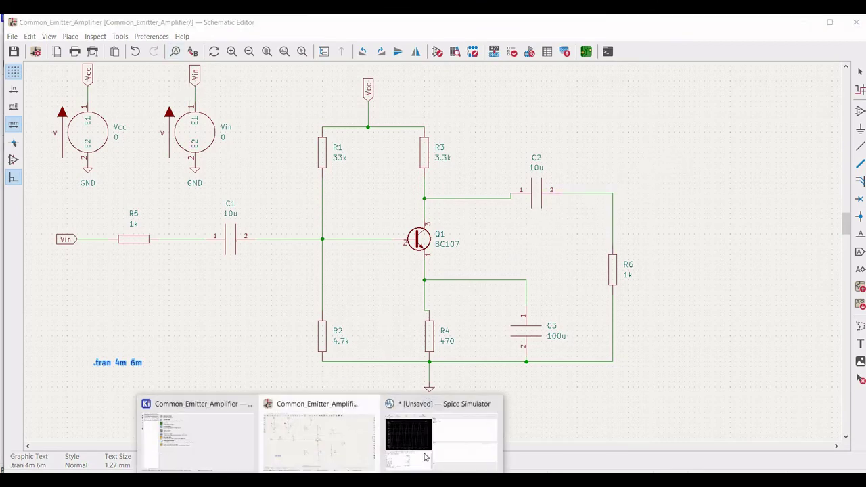
left_click(425, 458)
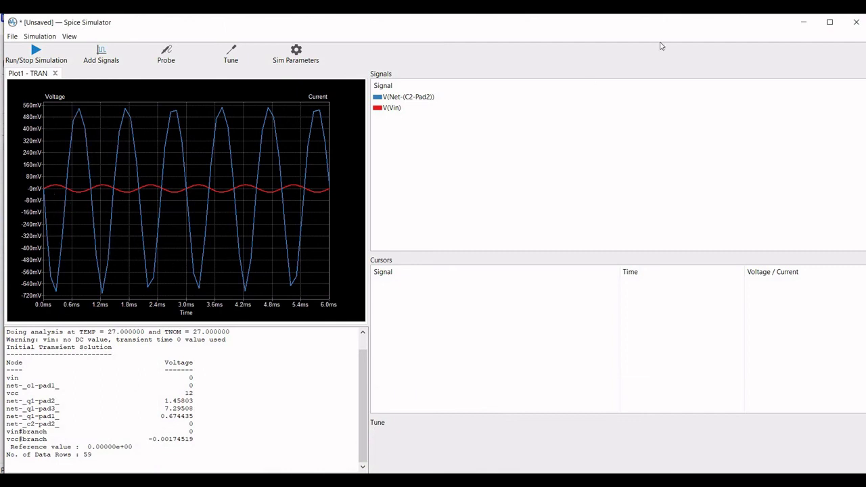
- Close the Spice simulator and discard the workbook changes
left_click(854, 25)
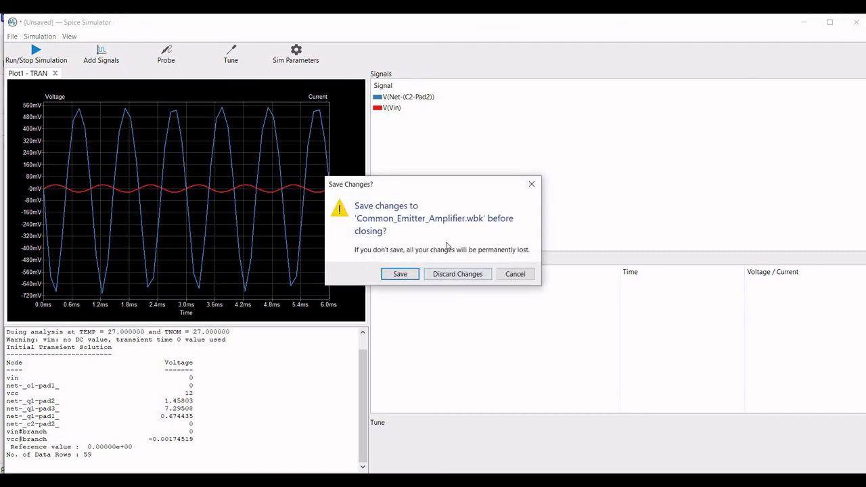
left_click(441, 274)
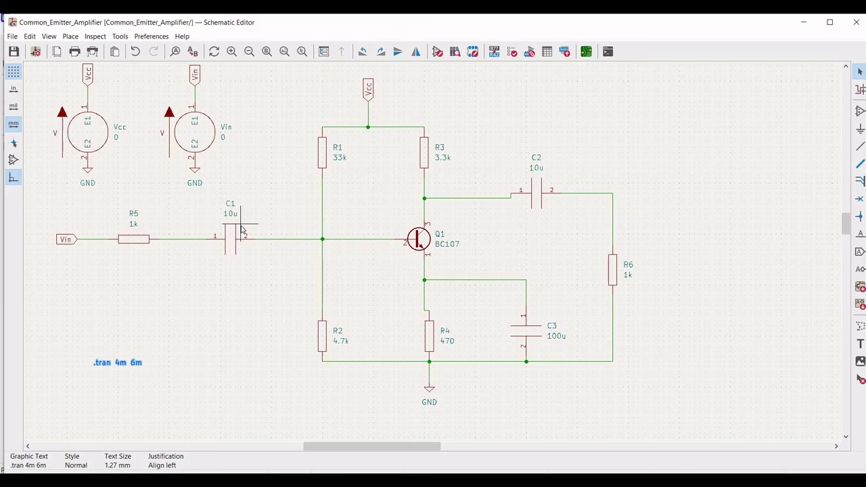